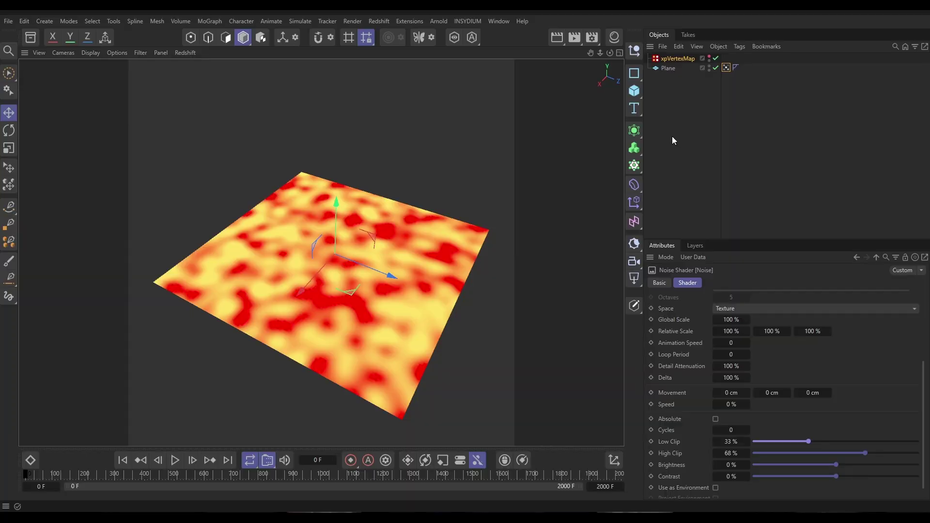
- Inspect the Plane and its noise-painted VMSource vertex map tag
click(667, 68)
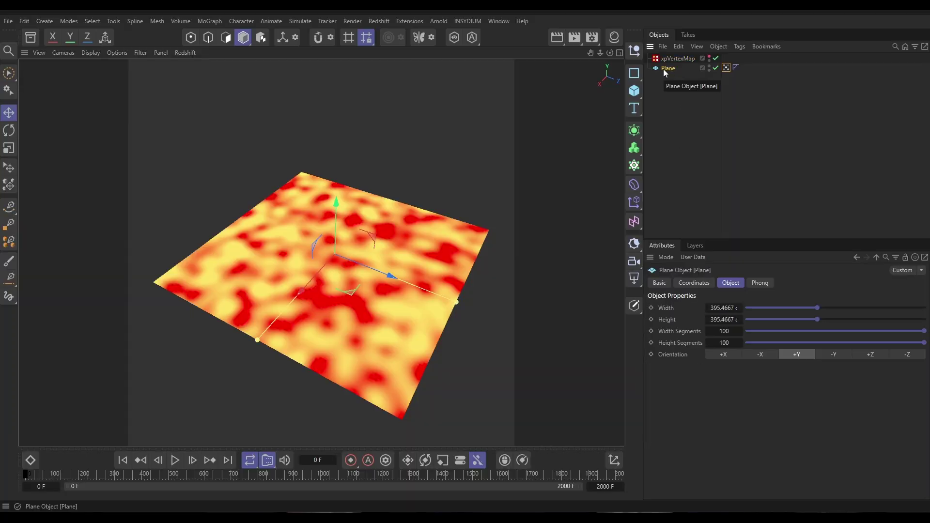
click(725, 68)
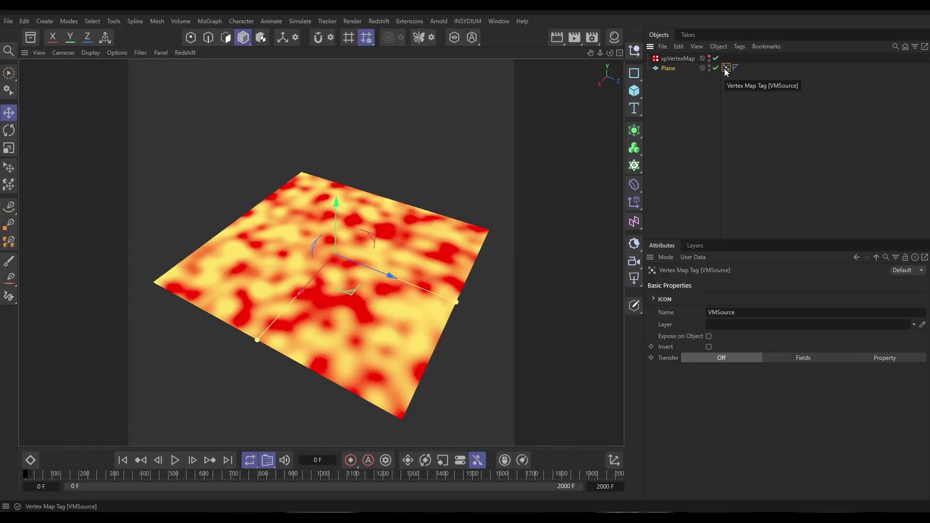
click(682, 58)
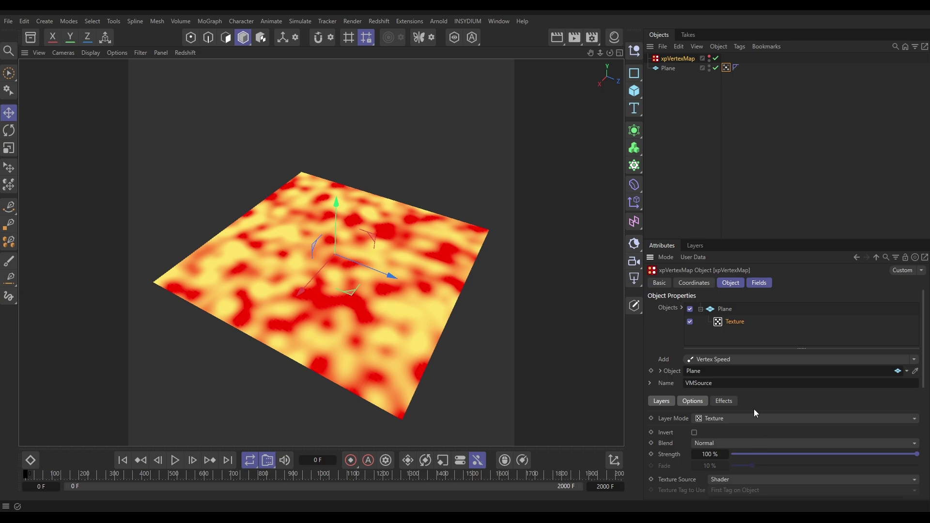
scroll(774, 409, down, 2)
scroll(730, 470, down, 3)
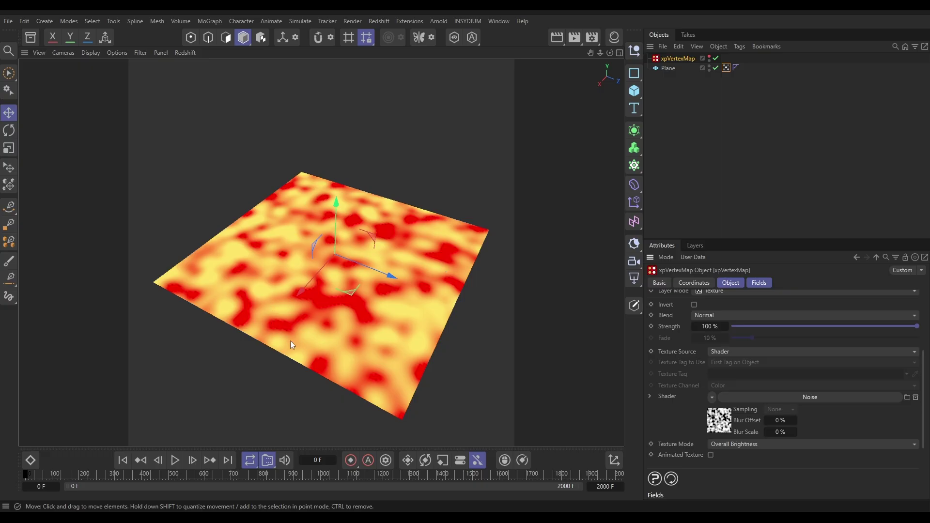
- Add a Spherical Field to the xpVertexMap, enlarged over most of the plane with a softer falloff
click(760, 283)
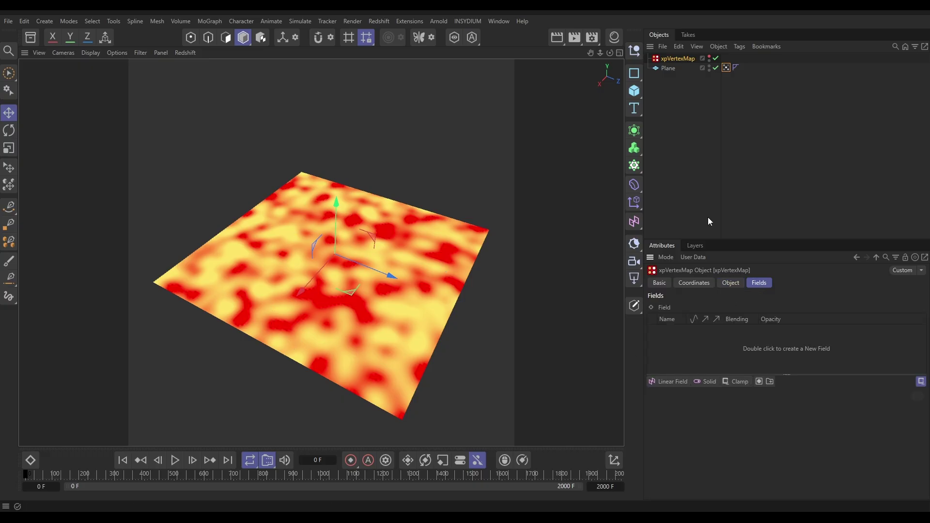
click(669, 384)
click(734, 411)
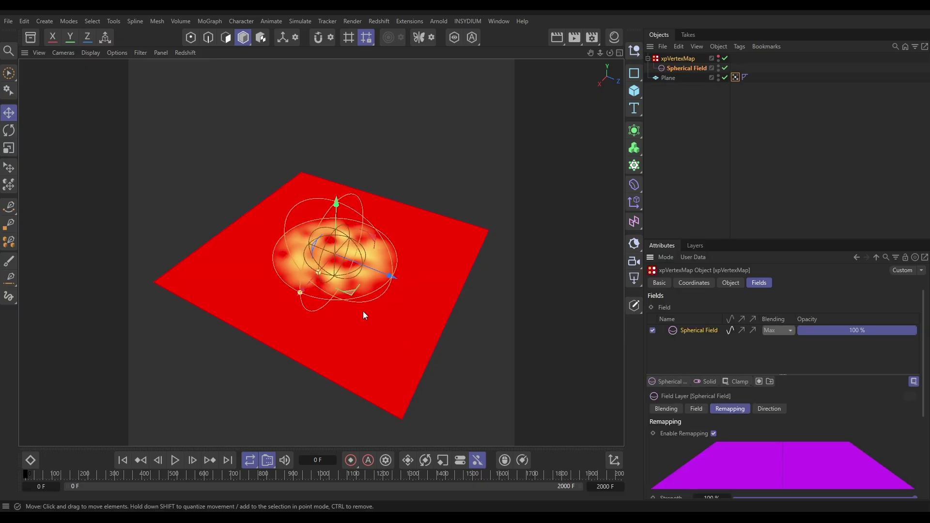
drag(297, 295, 275, 332)
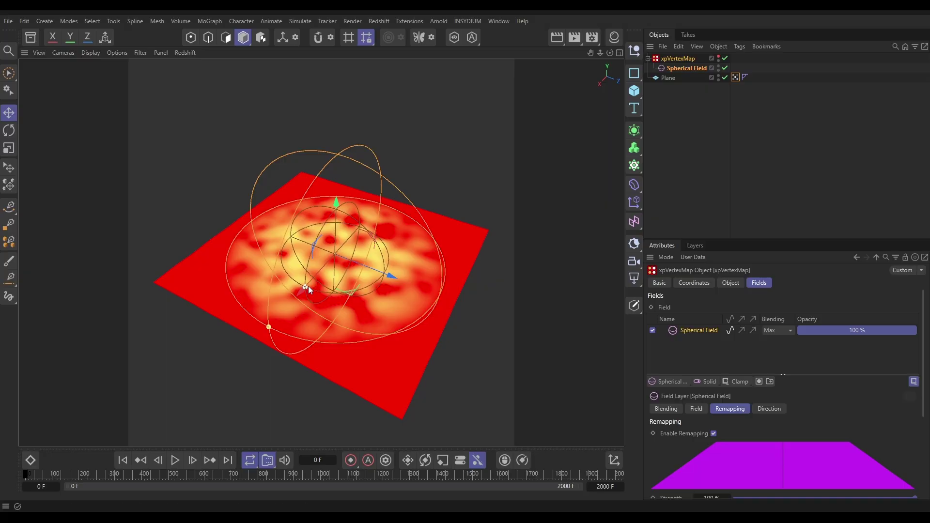
drag(310, 285, 320, 277)
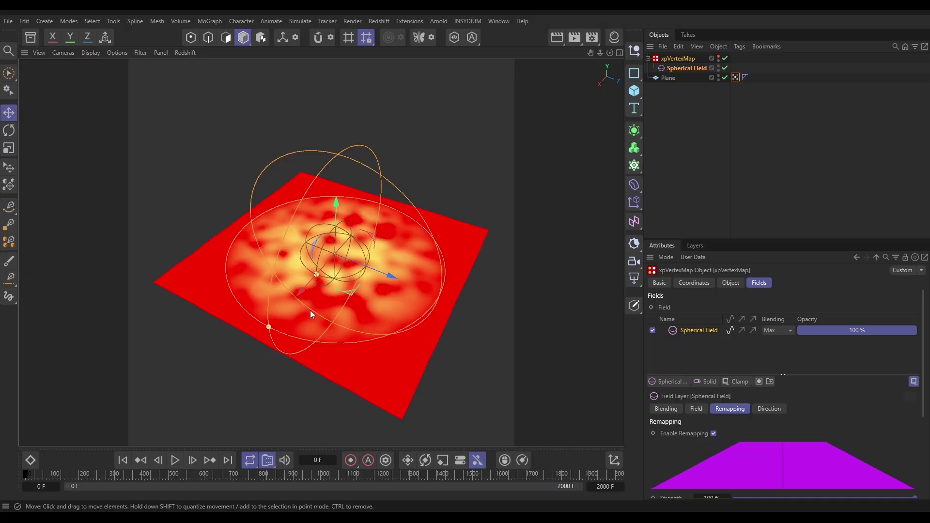
- Create a Taiao Grass object generated on the Plane, using VMSource as its selection map
click(672, 111)
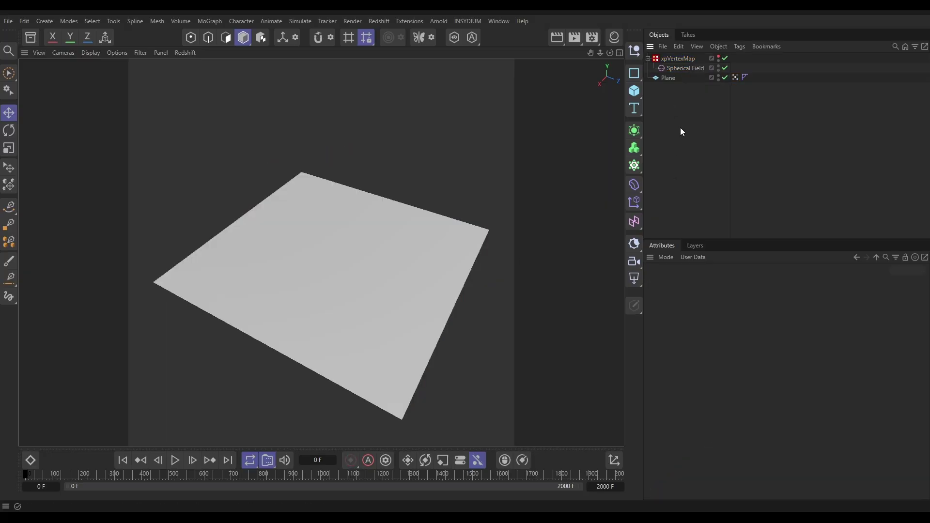
click(735, 77)
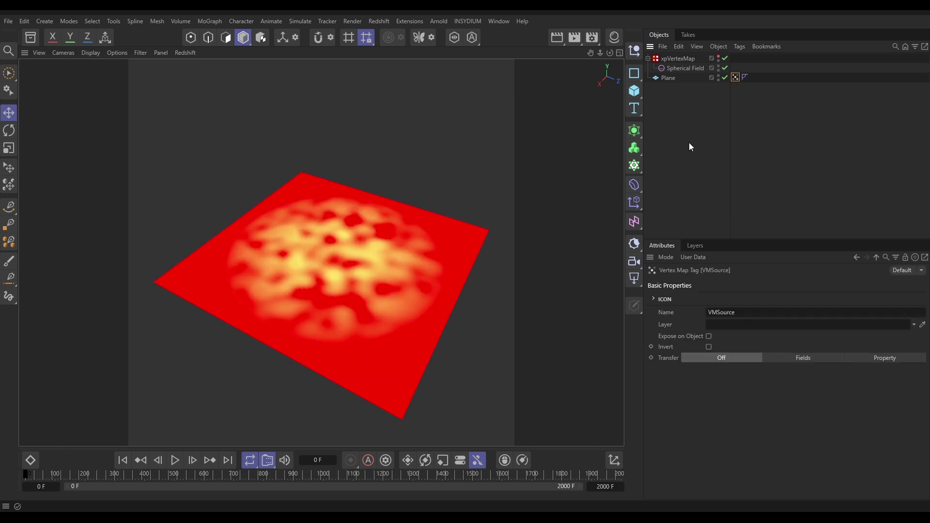
click(468, 22)
mouse_move(539, 80)
click(580, 105)
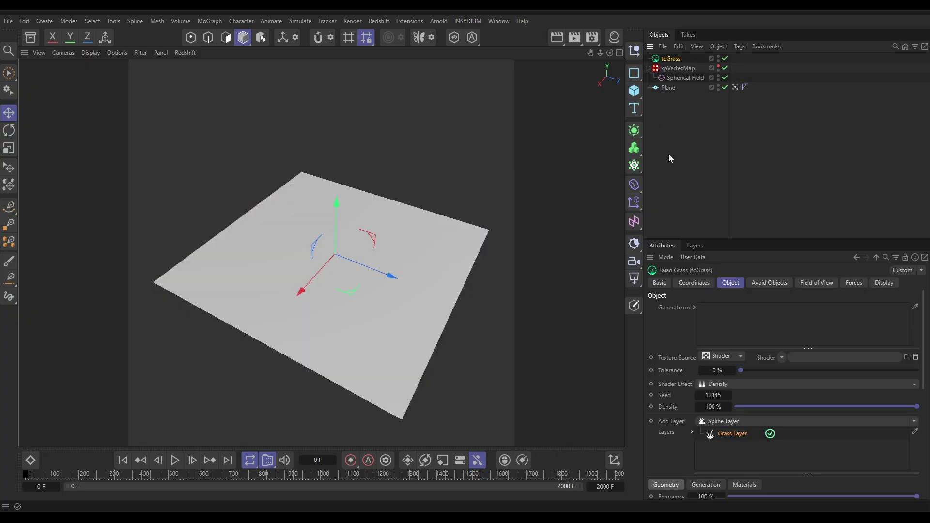
drag(665, 88, 744, 319)
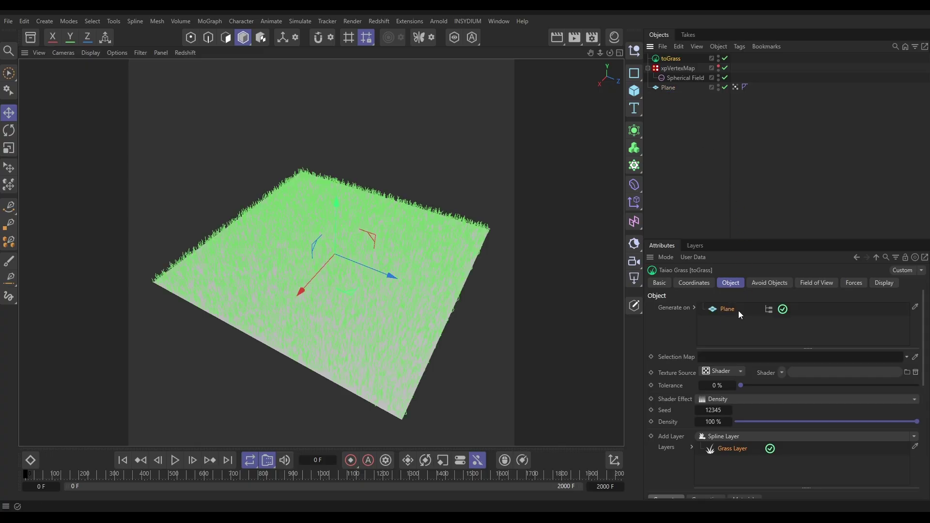
alt+drag(383, 310, 382, 277)
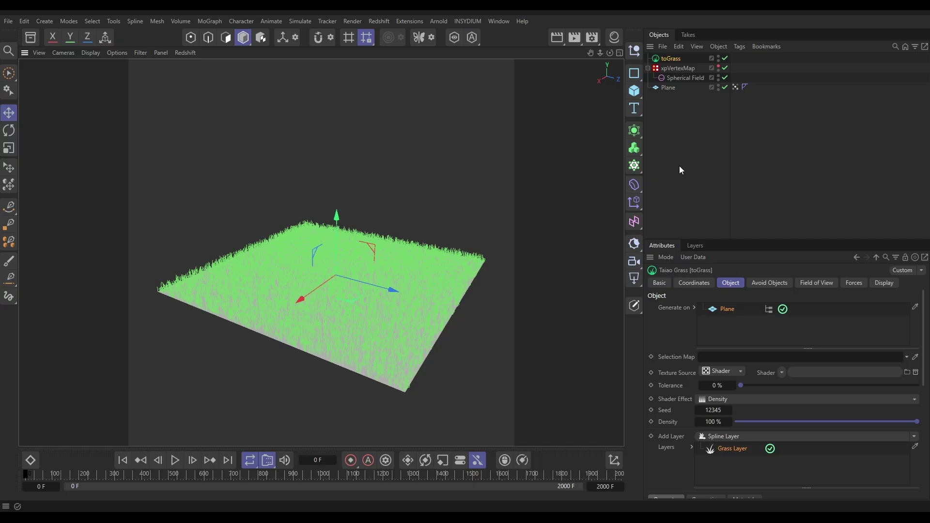
drag(735, 87, 728, 358)
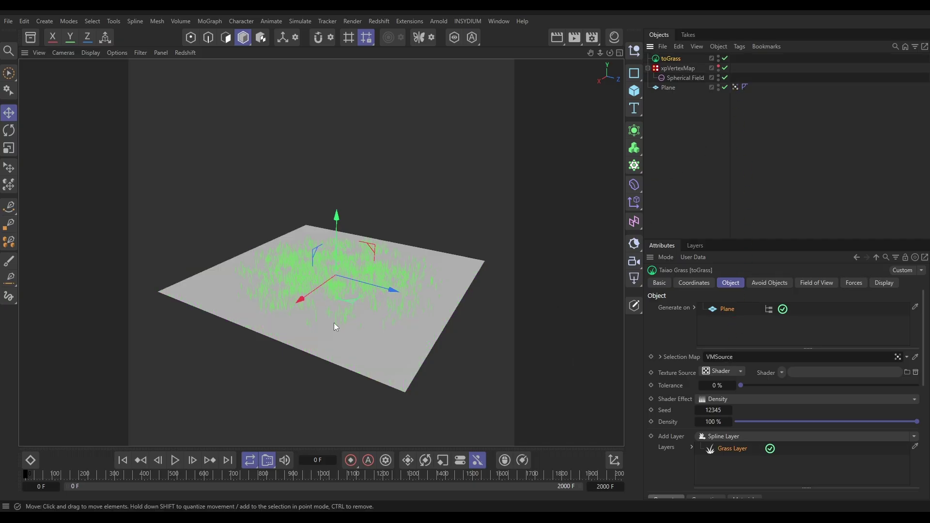
alt+drag(323, 312, 294, 290)
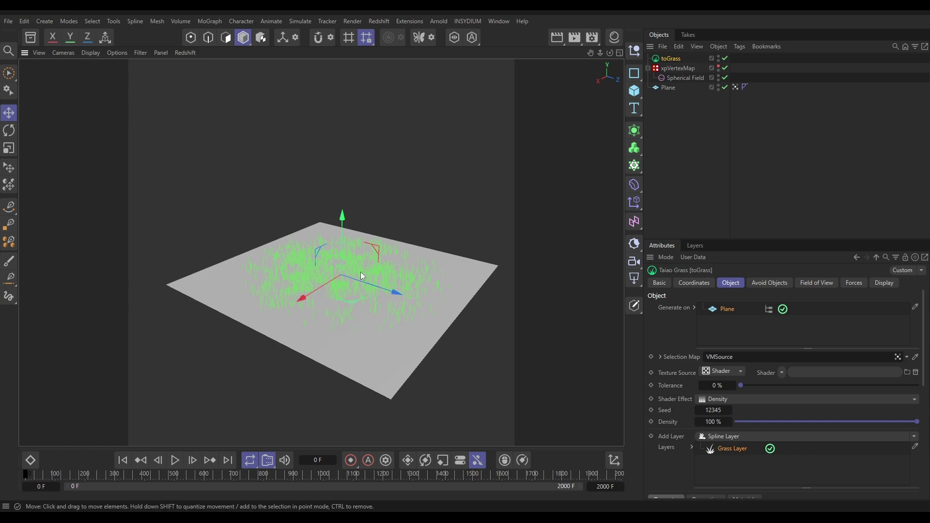
- Set the toGrass Shader Effect to Density & Length, then move down to the Grass Layer settings
click(731, 400)
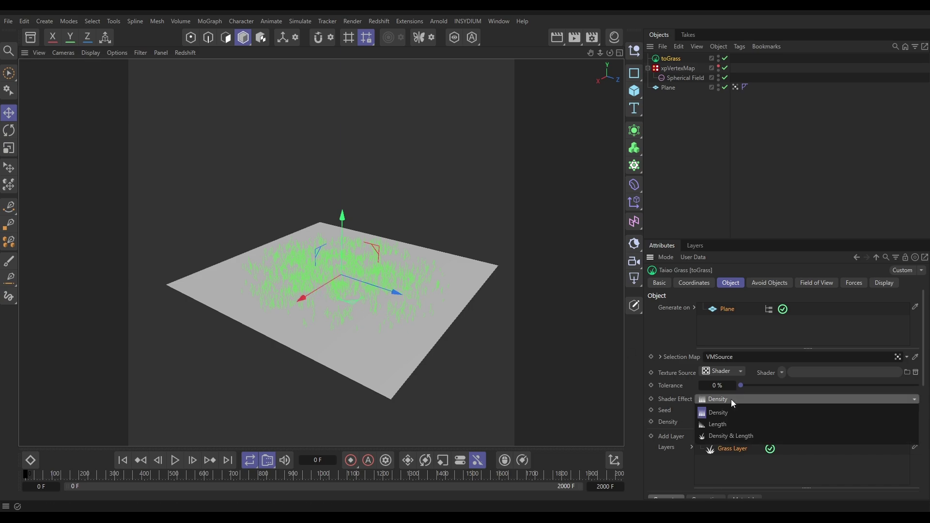
click(742, 435)
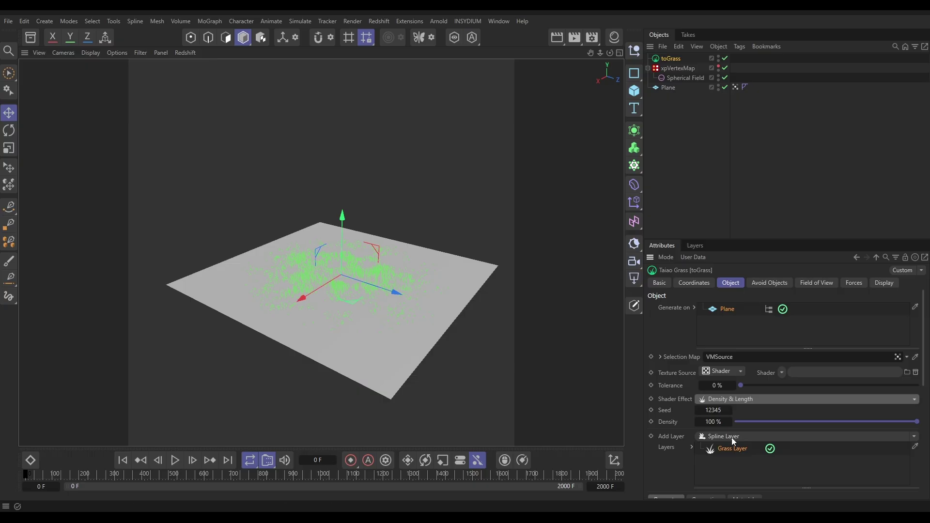
scroll(924, 386, down, 3)
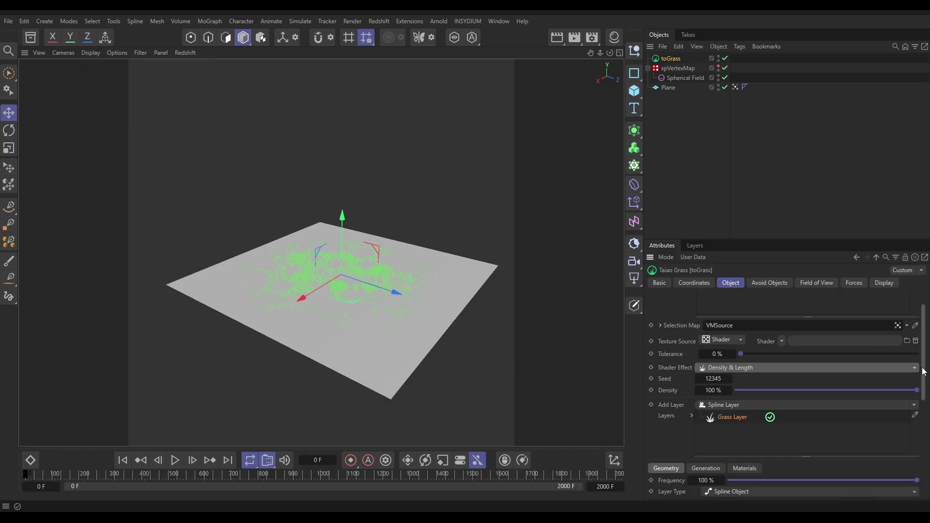
scroll(925, 386, down, 4)
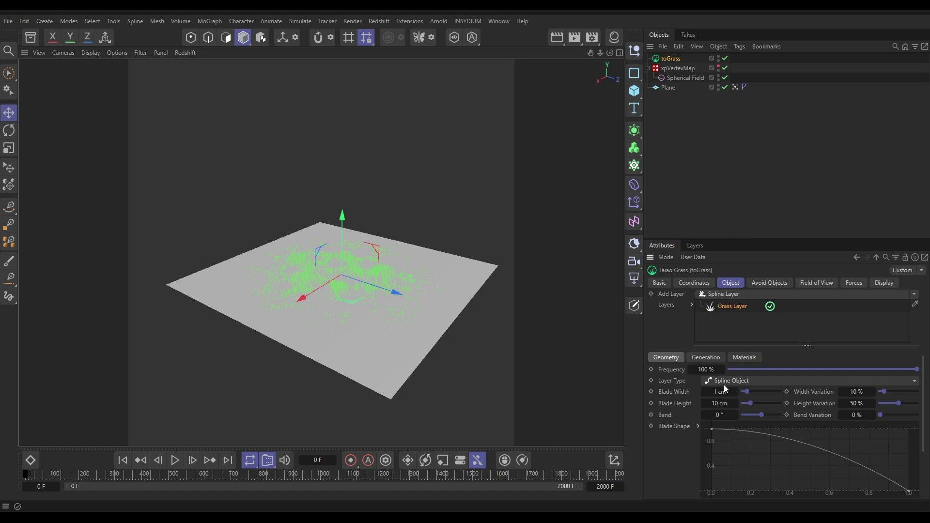
- Switch the Grass Layer to Polygon Object and inspect the blades with lines display, then restore smooth shading
click(721, 383)
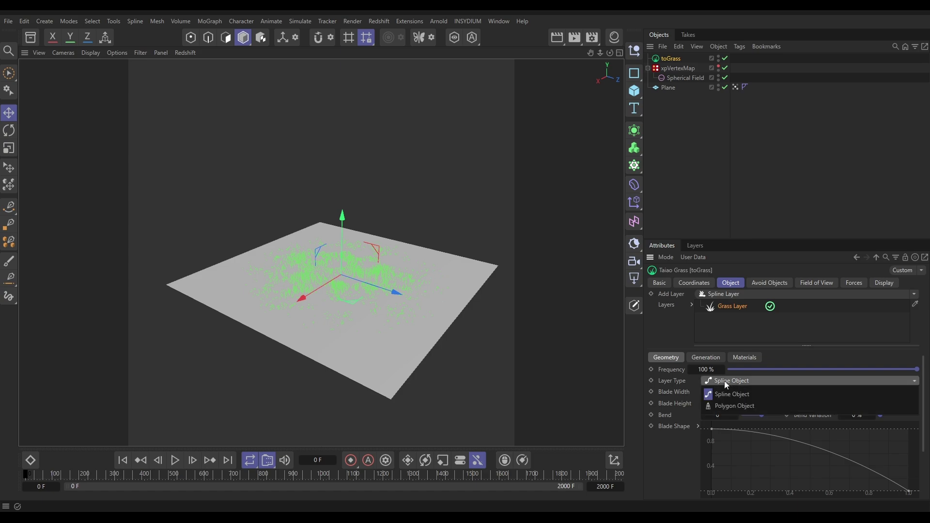
click(723, 406)
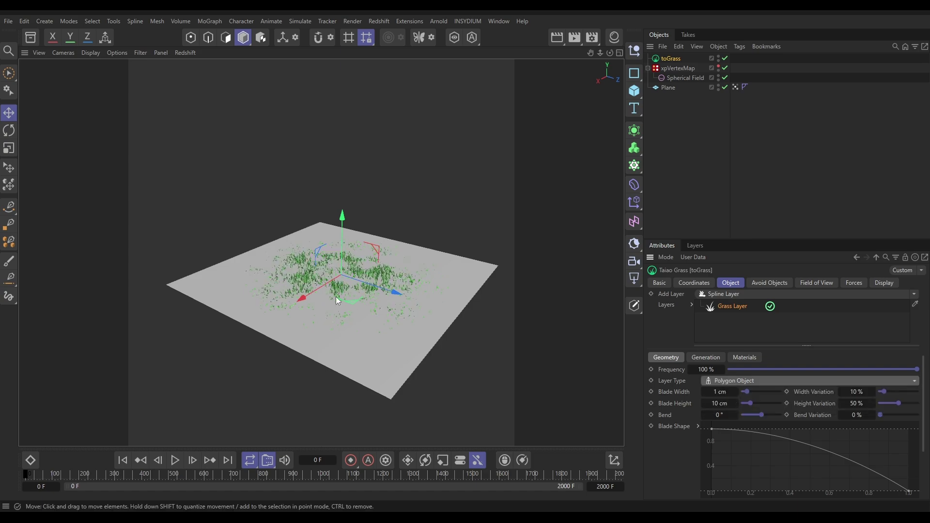
scroll(332, 290, up, 6)
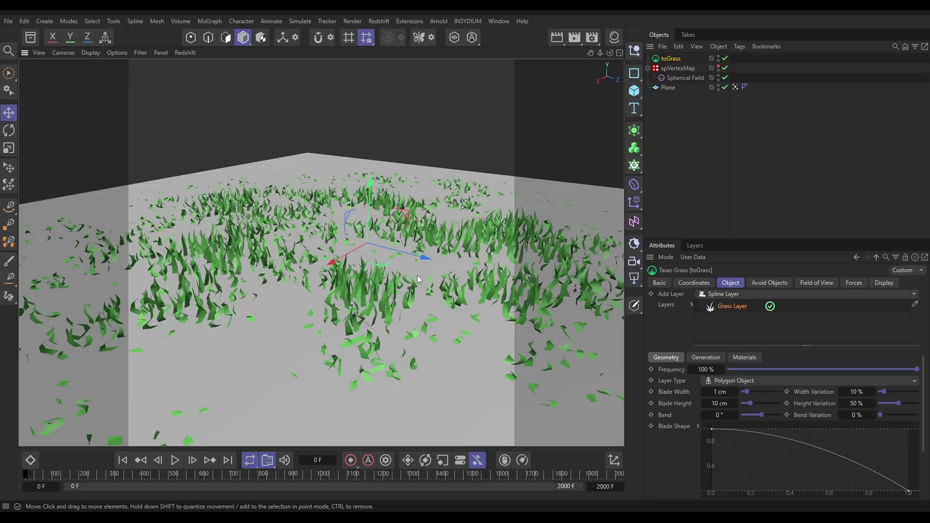
key(n)
key(b)
scroll(400, 293, up, 3)
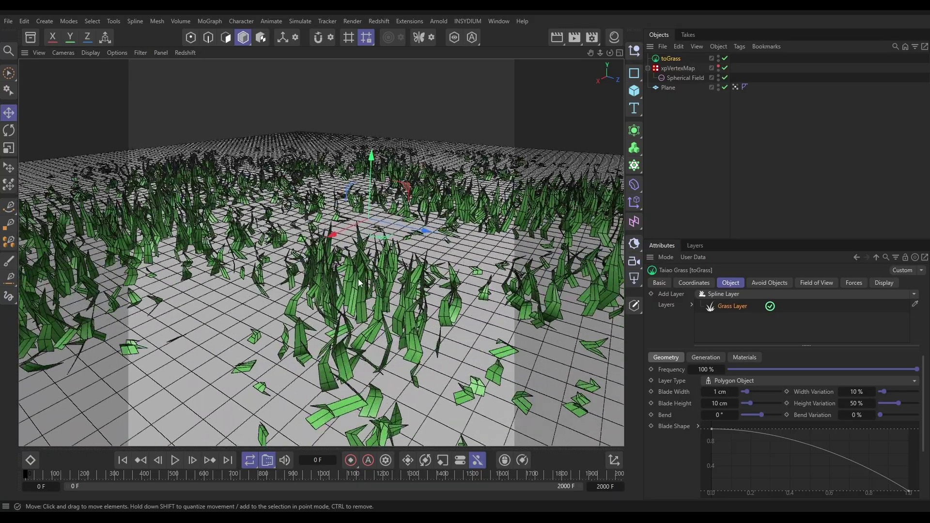
alt+drag(358, 290, 305, 341)
scroll(380, 299, down, 5)
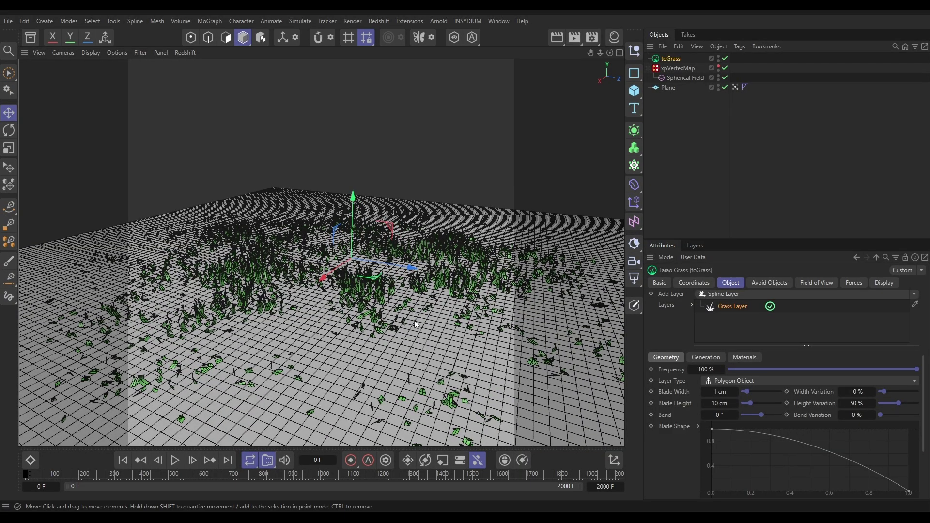
key(n)
key(a)
scroll(431, 316, down, 2)
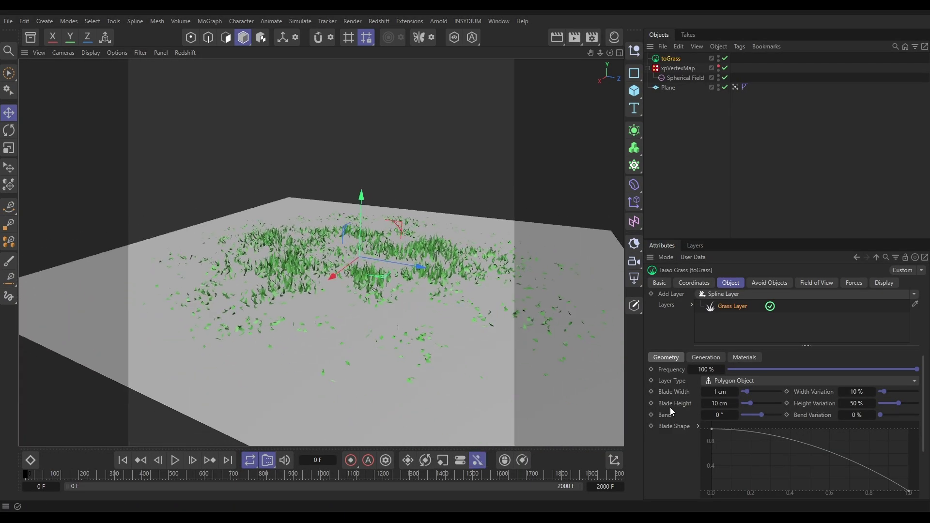
- Set the grass Blade Height to 65 cm
click(718, 404)
text(65)
key(Return)
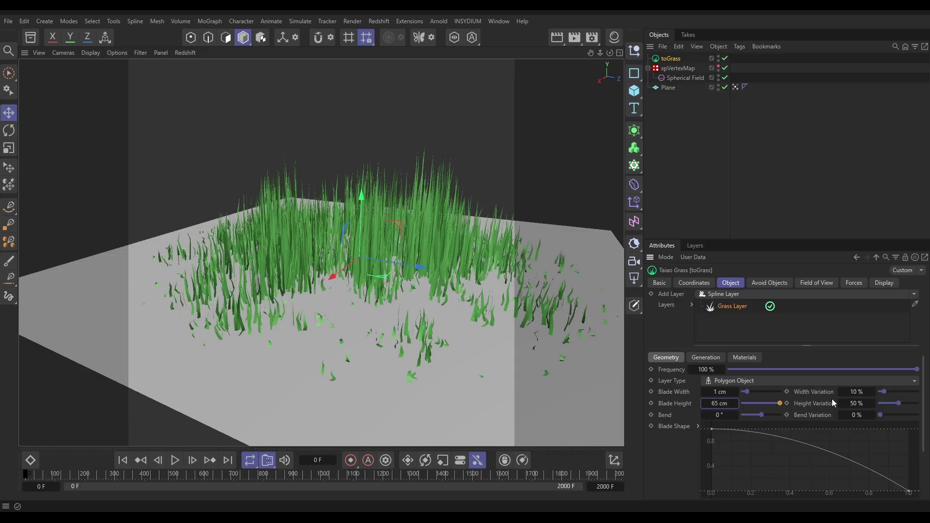
alt+drag(513, 243, 388, 304)
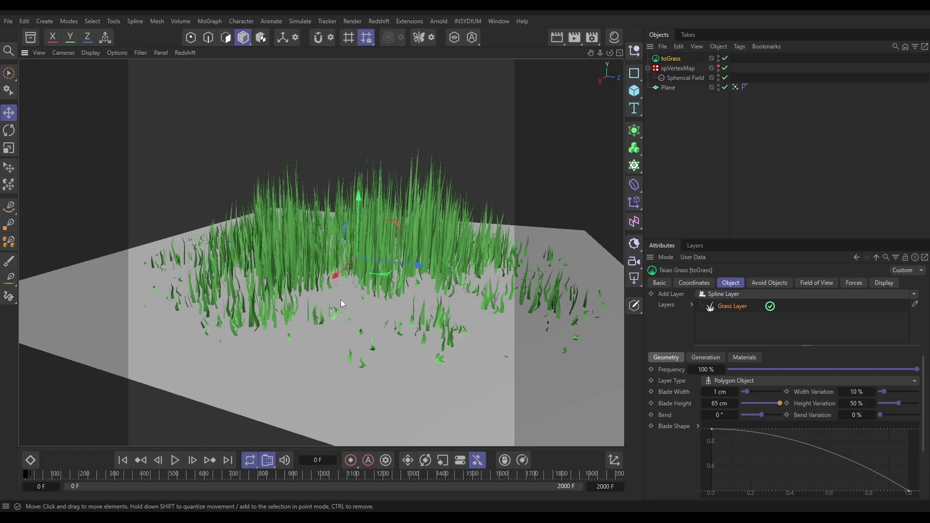
alt+drag(396, 293, 351, 300)
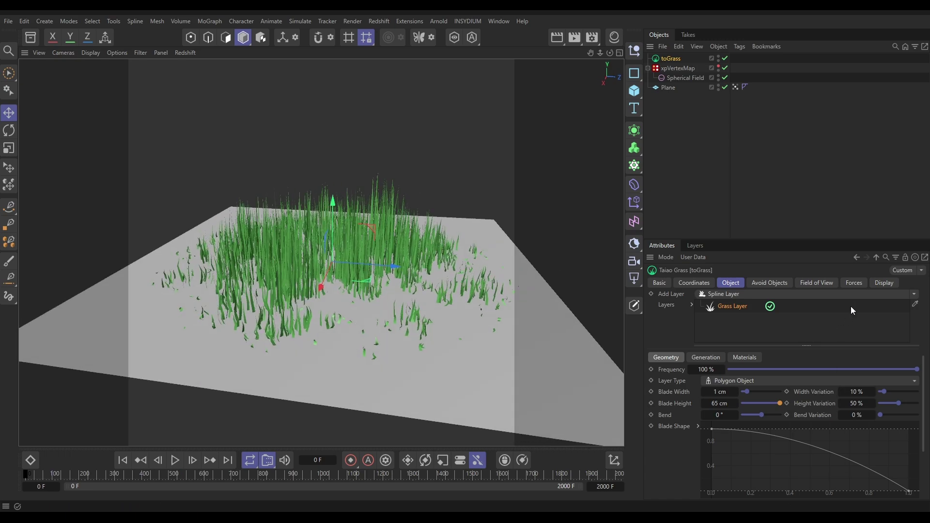
- Enable wind on the grass with turbulence at 0%
click(855, 283)
click(728, 322)
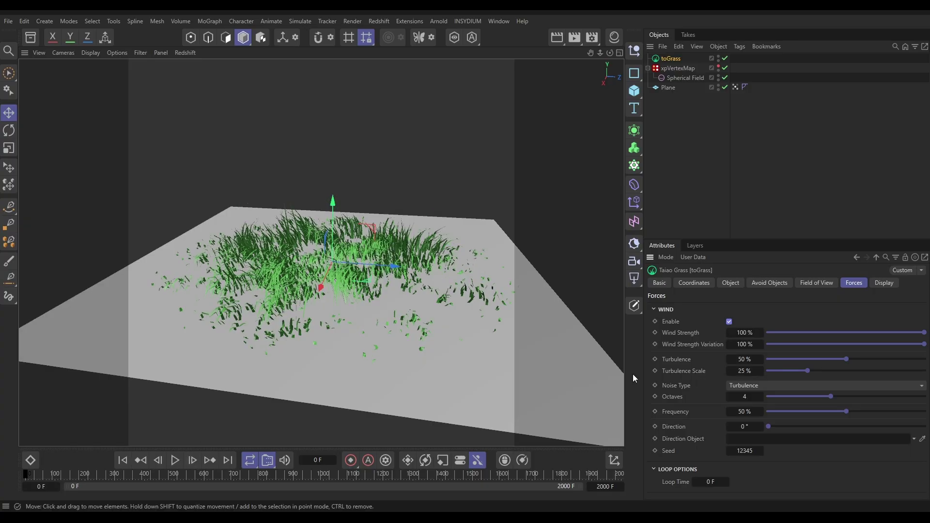
drag(801, 362, 749, 362)
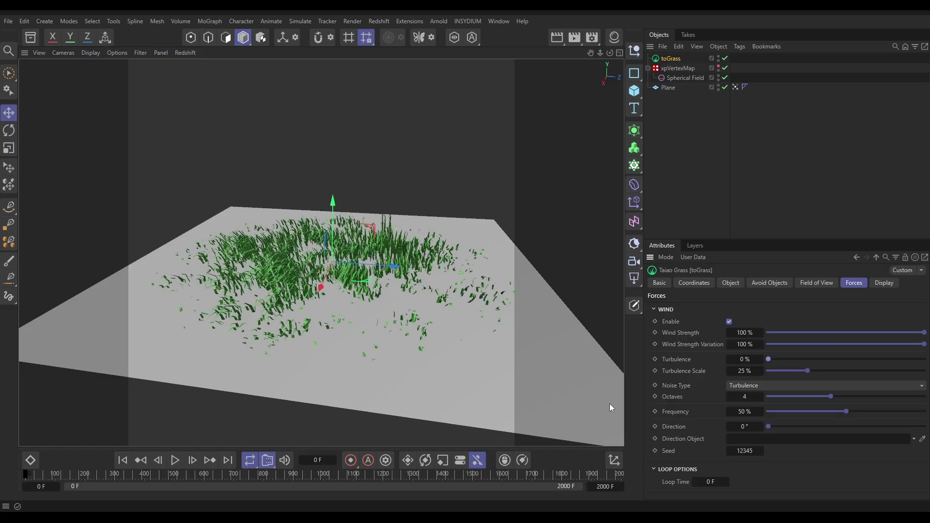
- Play the animation, inspect the swaying grass, and set the wind direction to 10.1°
click(175, 460)
scroll(348, 295, down, 2)
scroll(349, 295, up, 6)
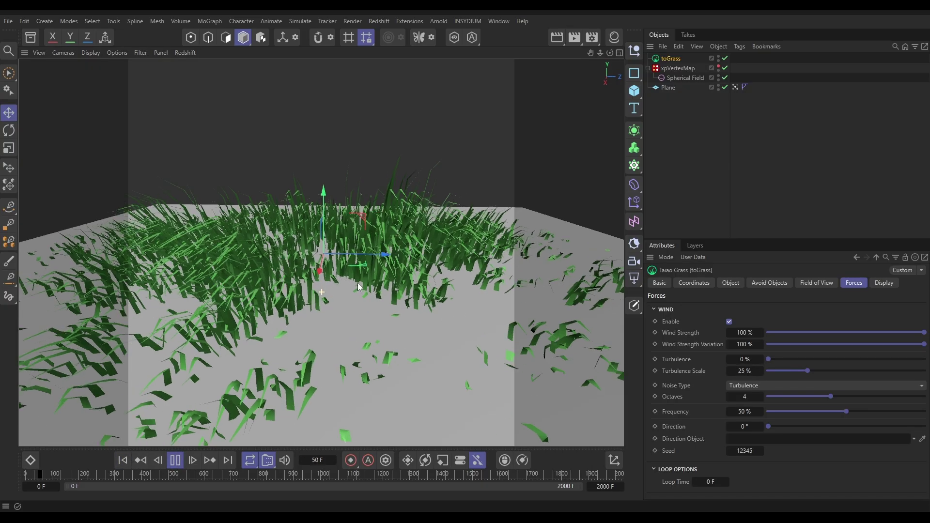
alt+drag(349, 295, 429, 276)
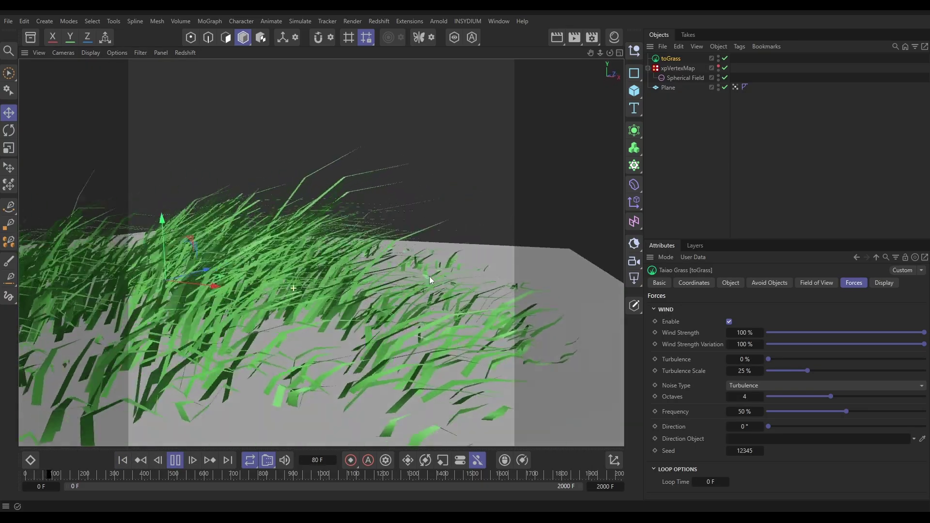
scroll(348, 306, down, 5)
alt+drag(348, 306, 370, 297)
scroll(333, 295, up, 5)
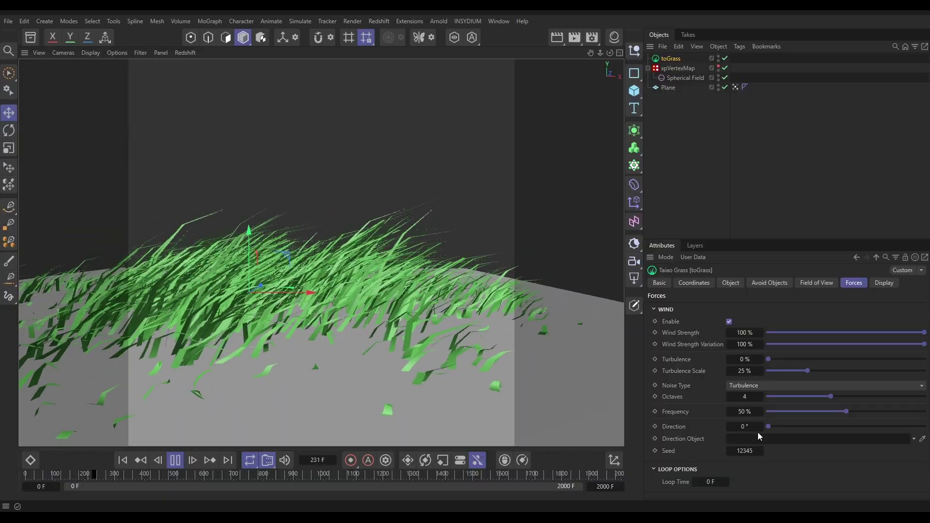
mouse_move(768, 426)
mouse_down()
mouse_move(827, 420)
mouse_move(772, 428)
mouse_move(823, 435)
mouse_move(802, 426)
mouse_move(771, 437)
mouse_up()
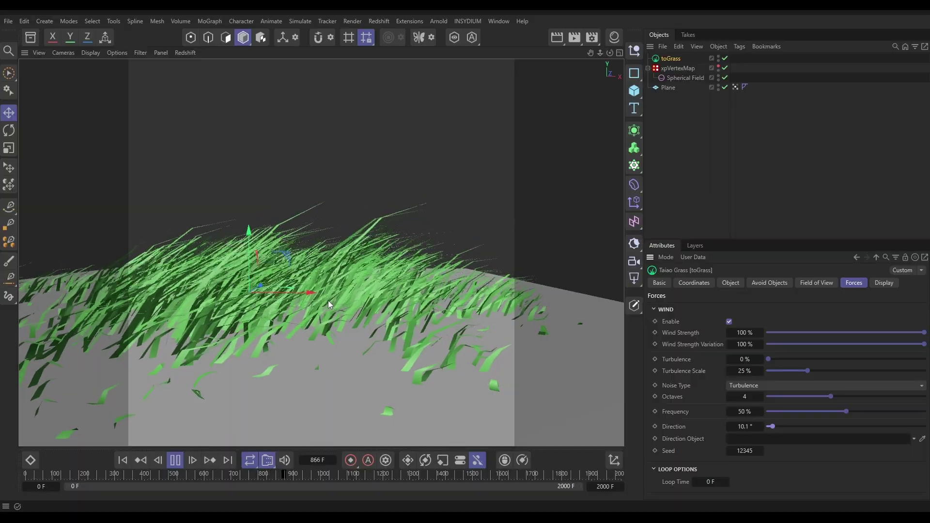
- Set the Grass Layer's blade Segment Count from 3 to 1
click(730, 283)
scroll(681, 466, down, 2)
click(741, 393)
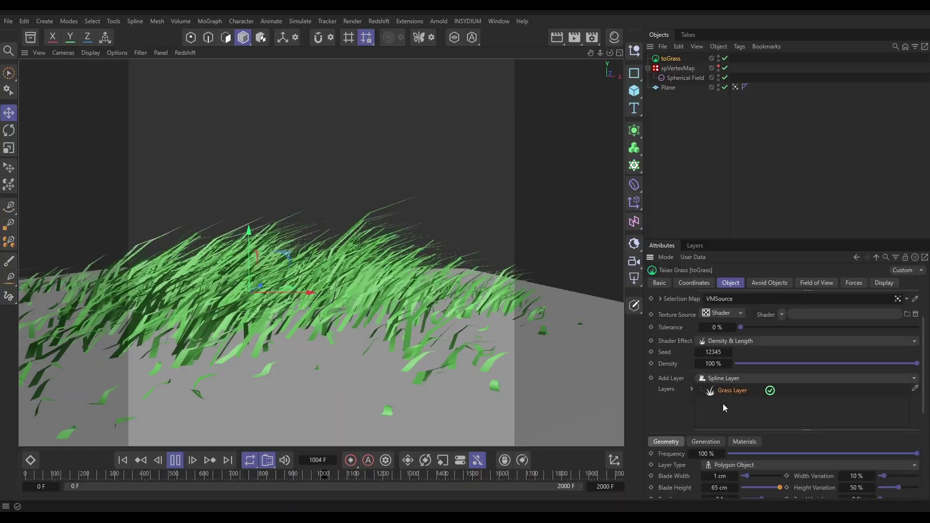
scroll(687, 414, down, 4)
scroll(684, 426, down, 2)
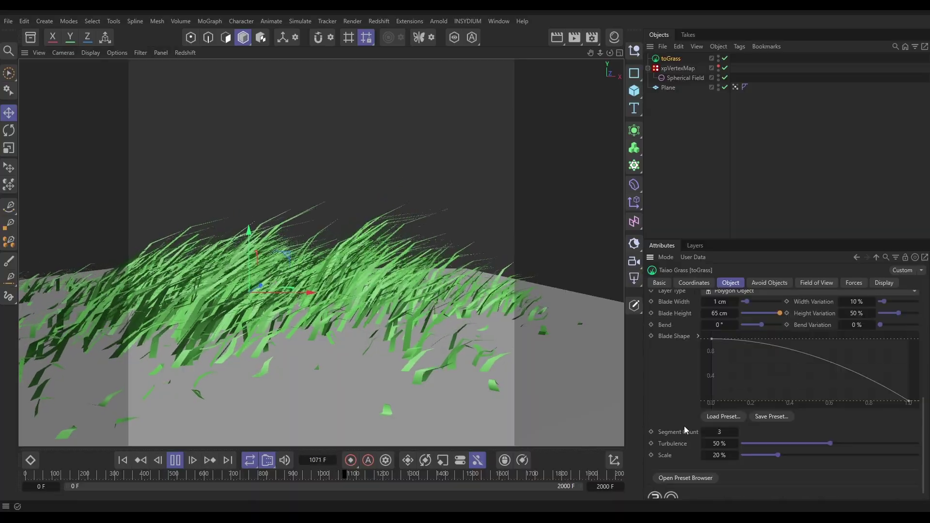
double_click(719, 431)
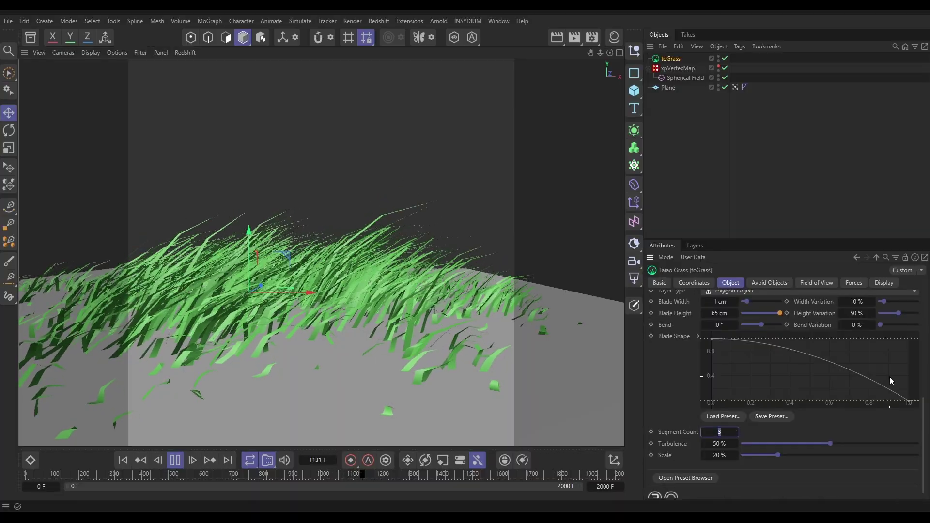
text(1)
key(Return)
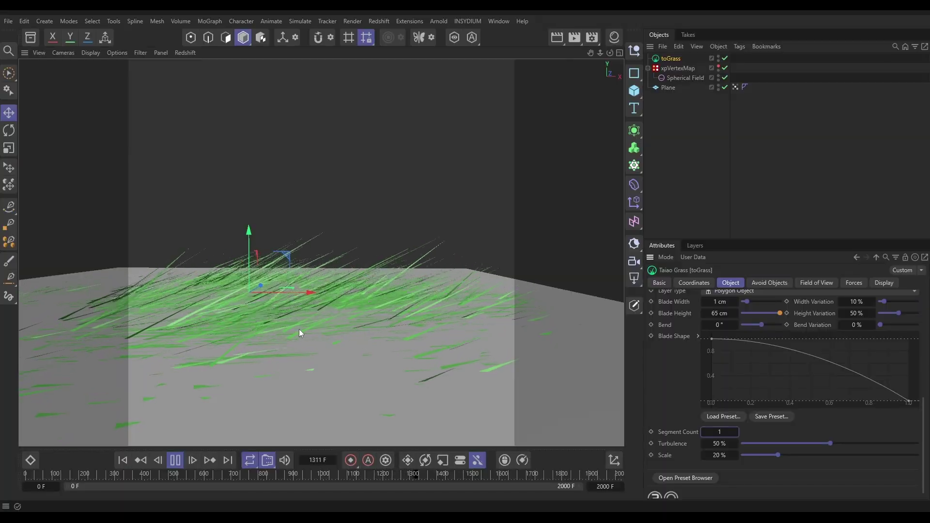
scroll(363, 316, down, 4)
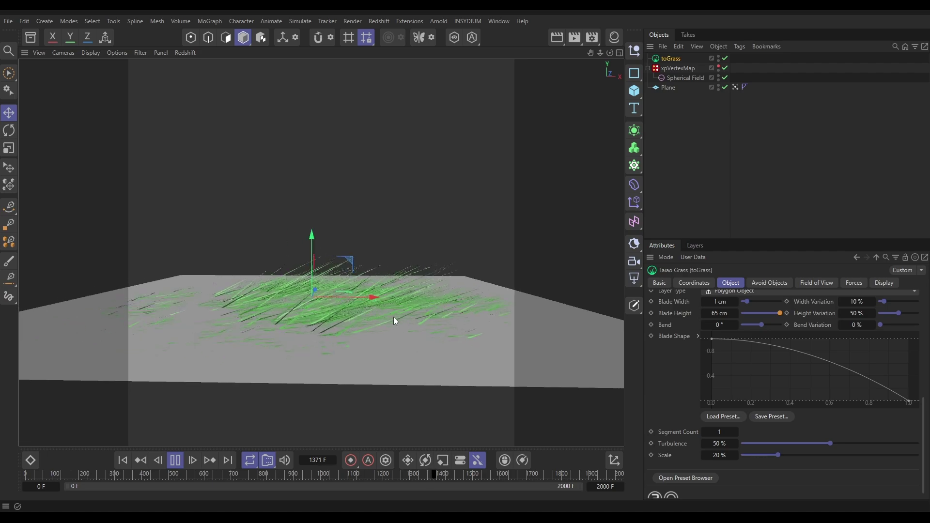
alt+drag(384, 317, 345, 342)
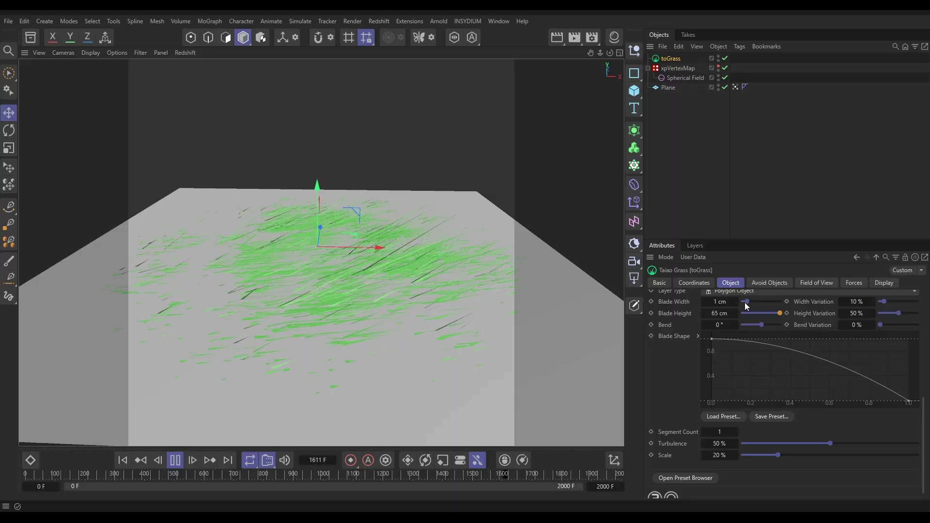
- Return the wind direction to 0° and pause playback
click(854, 283)
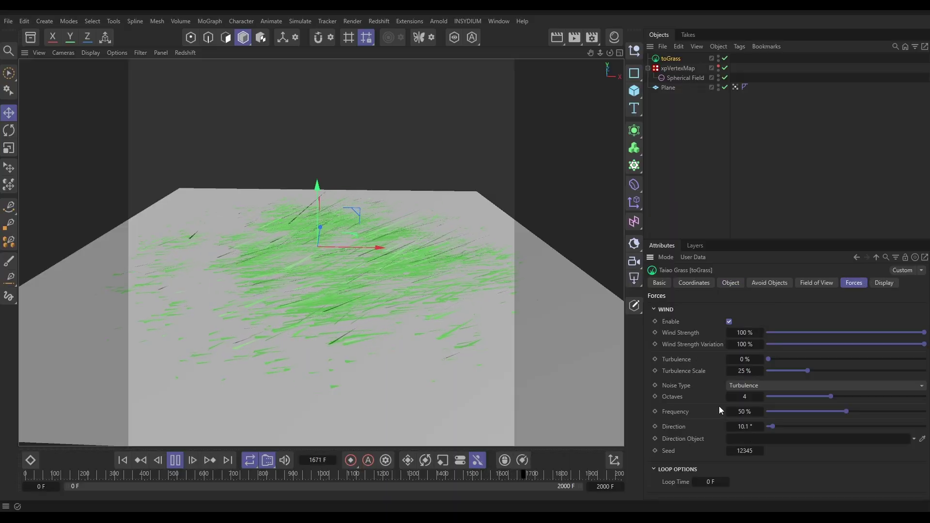
mouse_move(780, 426)
mouse_down()
mouse_move(825, 426)
mouse_move(770, 426)
mouse_move(895, 426)
mouse_move(764, 431)
mouse_up()
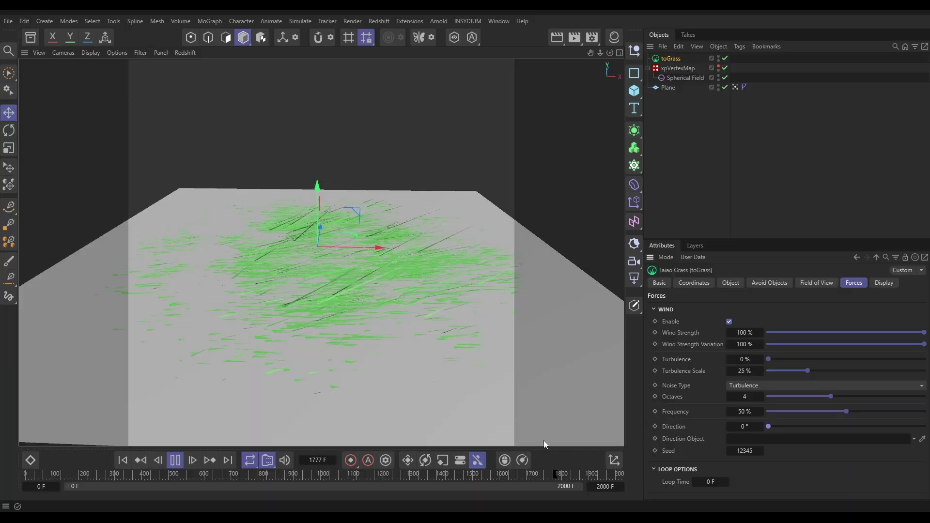
click(174, 459)
alt+drag(289, 347, 356, 361)
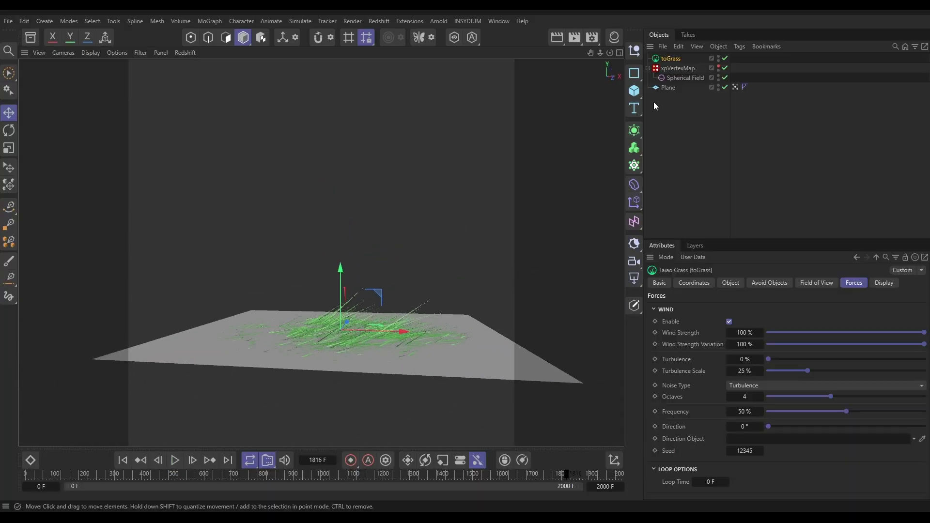
- Add a Cube, scale it down small, and raise it above the grass plane
click(634, 91)
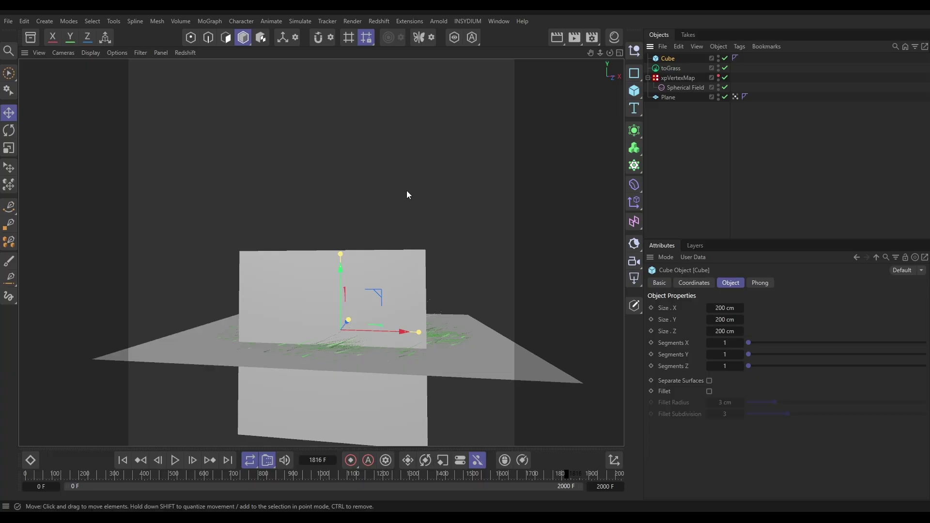
key(t)
drag(427, 186, 214, 276)
key(e)
drag(341, 269, 357, 130)
alt+drag(351, 231, 319, 227)
- Assign the Cube as the toGrass wind Direction Object and replay the animation from the start
click(676, 68)
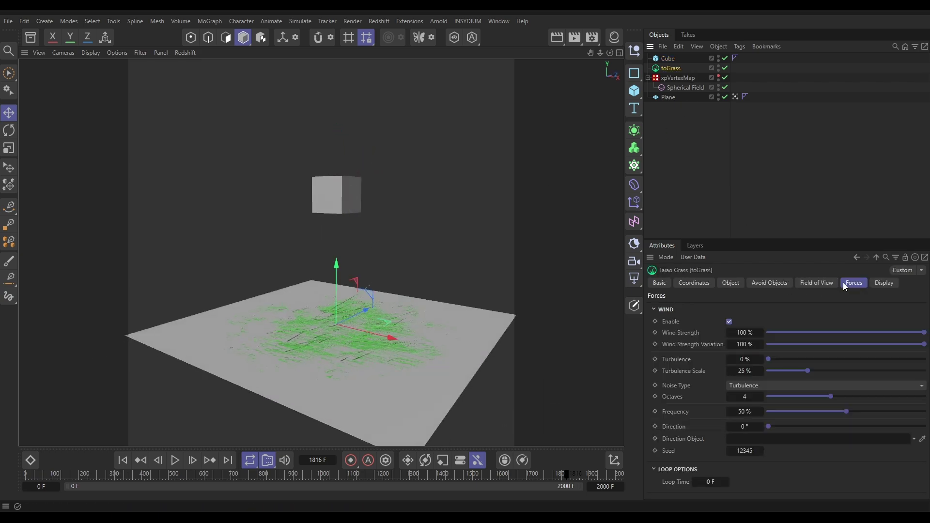
drag(667, 58, 732, 438)
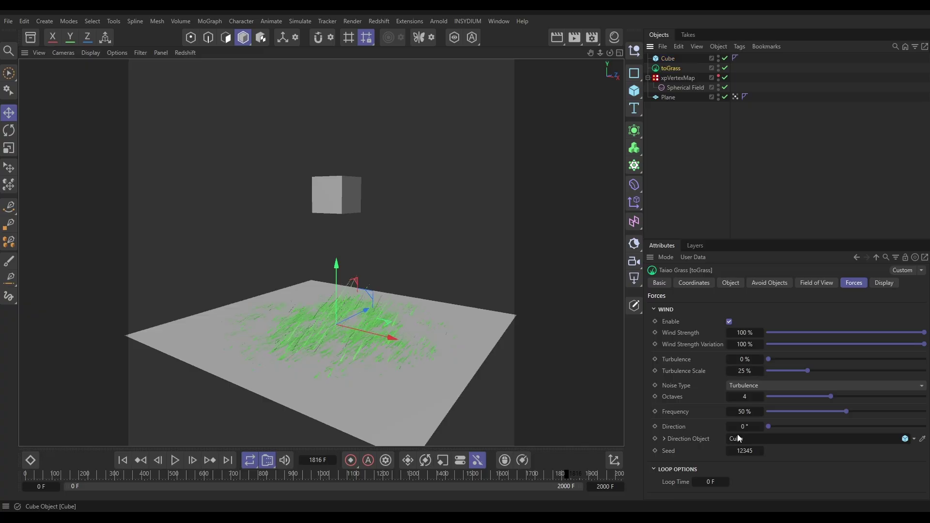
alt+drag(349, 198, 294, 212)
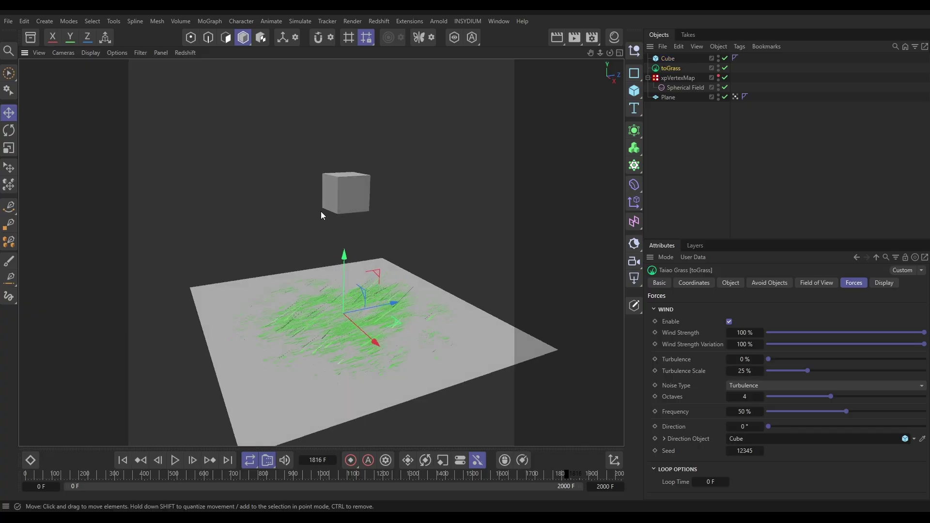
click(123, 460)
click(174, 459)
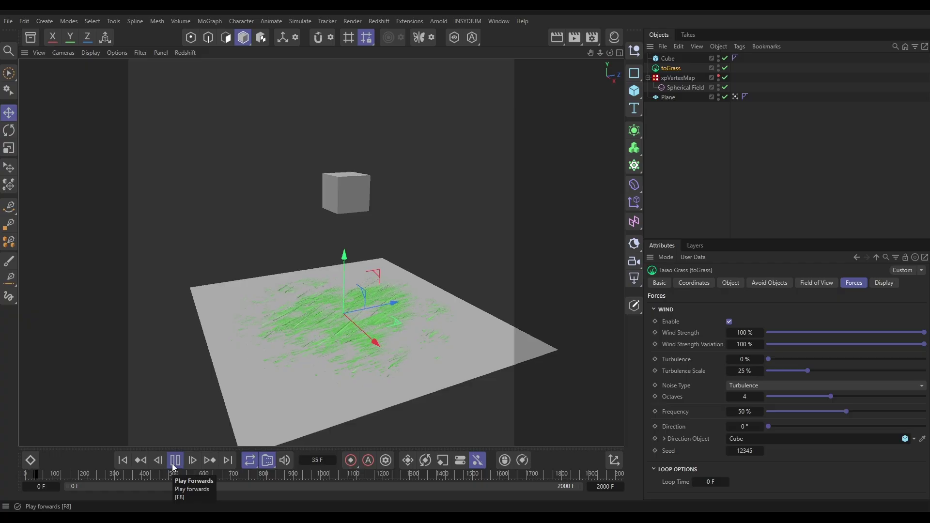
click(173, 464)
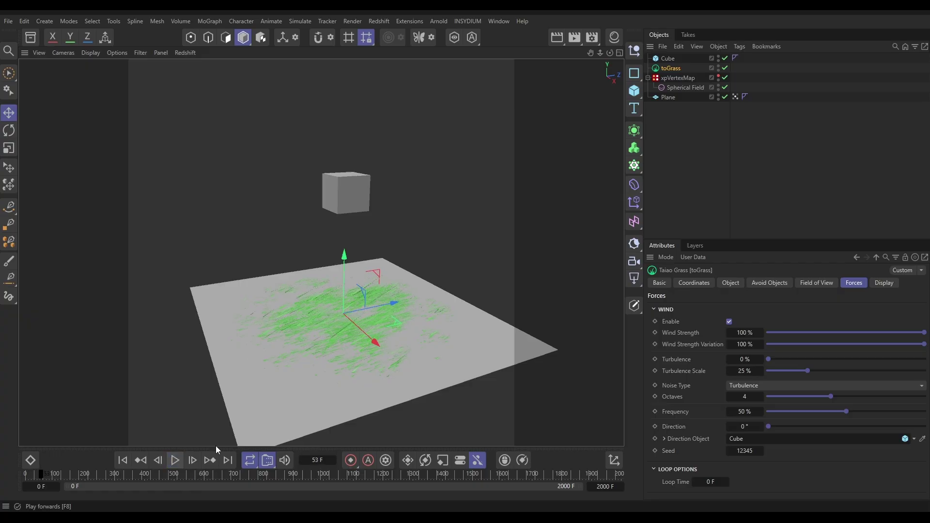
- Add a Vibrate tag to the Cube
click(667, 58)
click(745, 46)
mouse_move(784, 66)
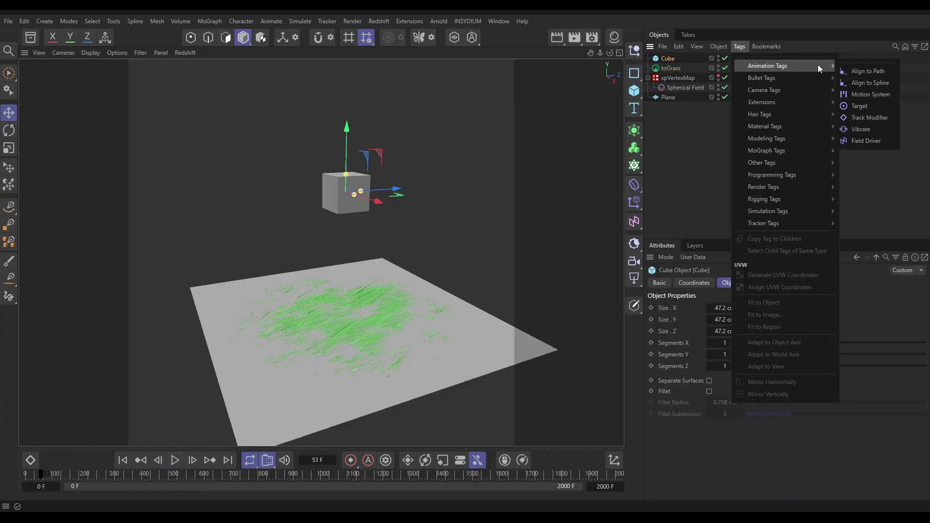
click(867, 108)
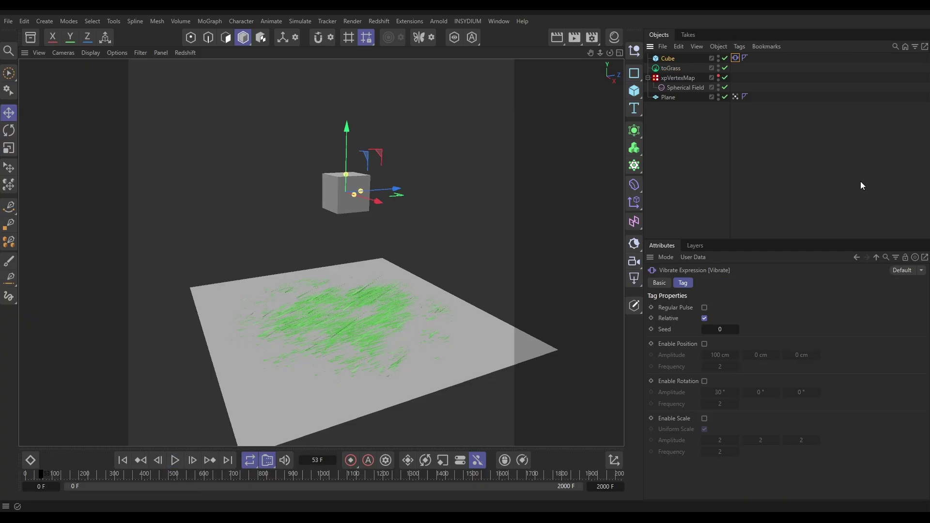
- Enable Vibrate rotation with 180/180/180° amplitude and 0.1 frequency, then replay from frame one
click(704, 381)
click(721, 393)
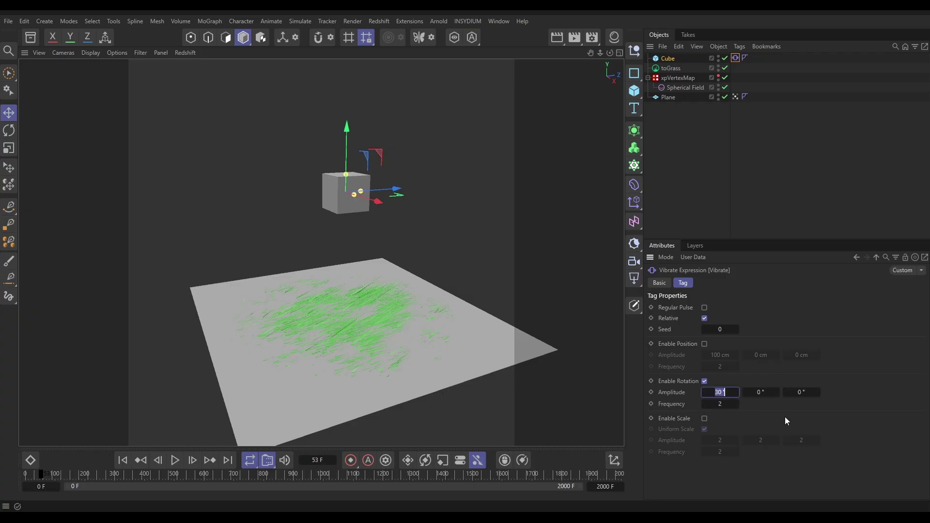
text(180)
key(Tab)
text(180)
key(Tab)
text(180)
click(722, 404)
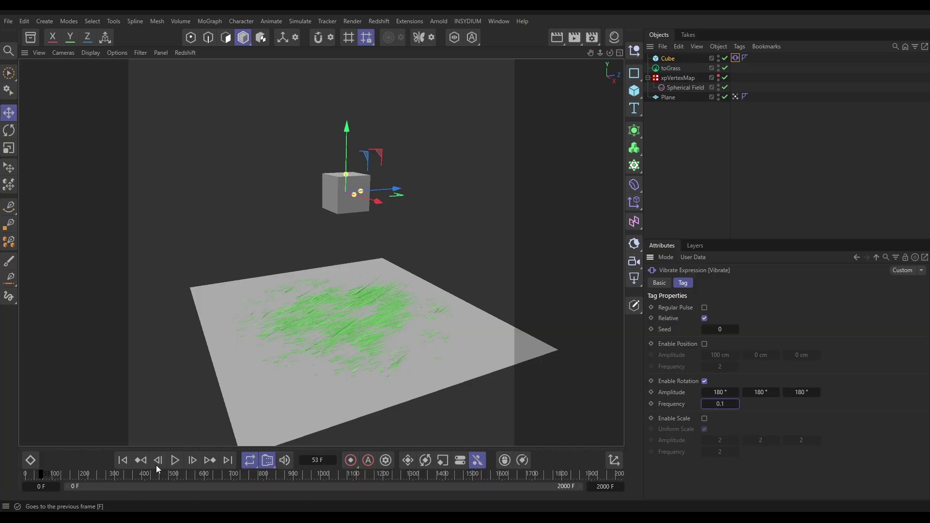
click(122, 460)
click(175, 460)
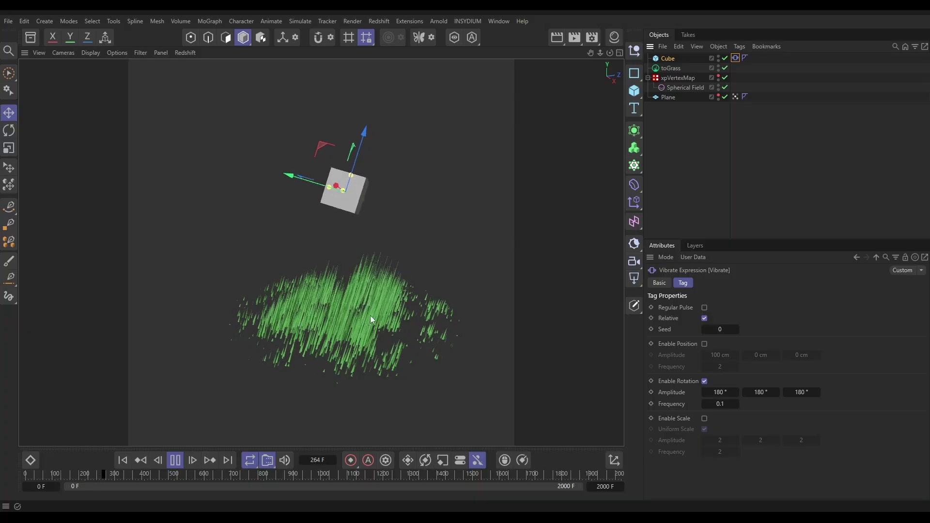
- On toGrass, set the wind Turbulence to 100 % and Octaves to 2
click(670, 68)
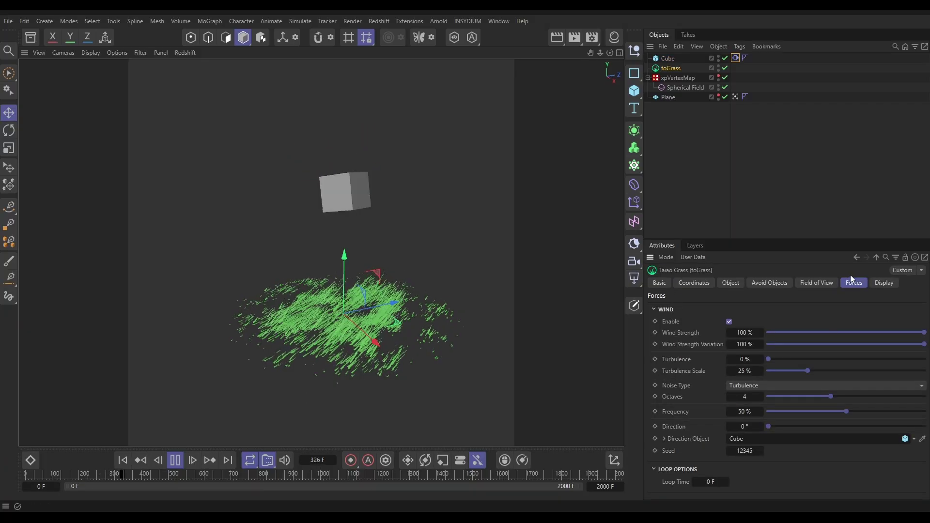
double_click(744, 359)
text(100)
key(Return)
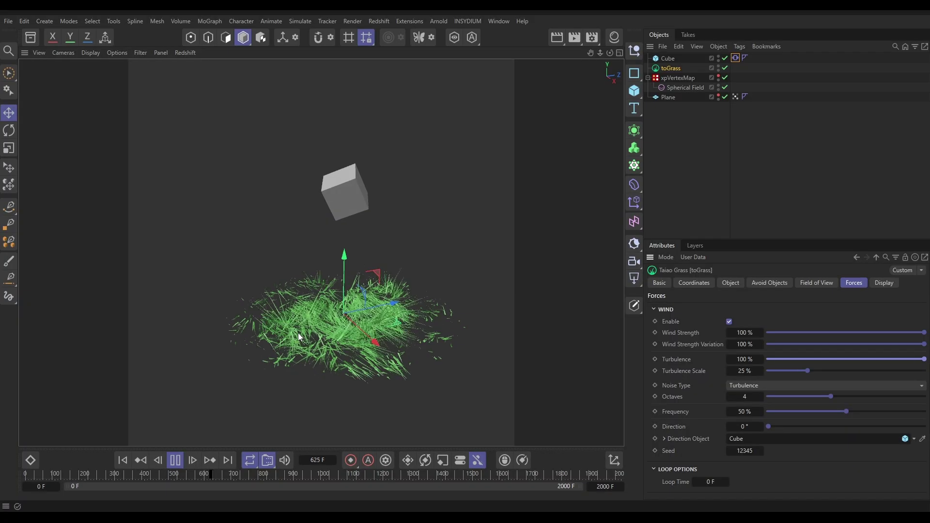
click(744, 396)
text(2)
key(Return)
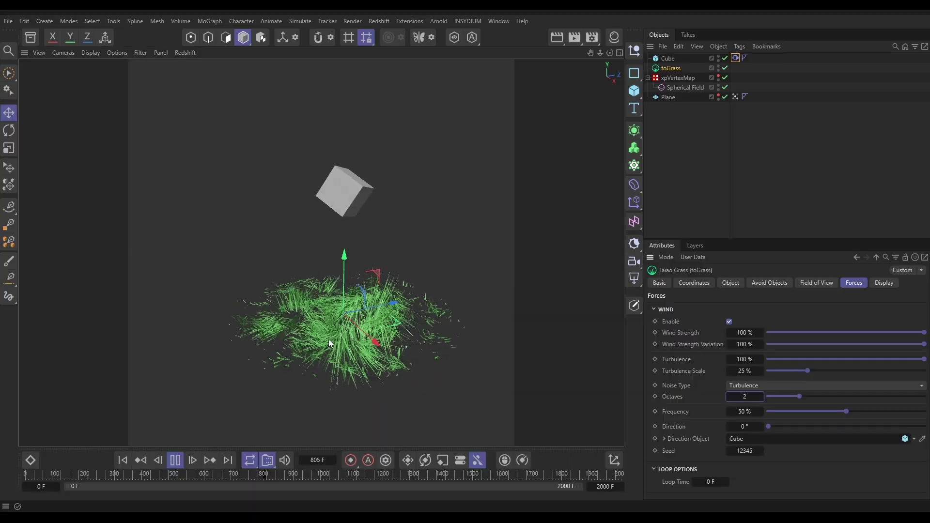
- Orbit and pan around the grass to inspect the wind, then stop playback
alt+drag(341, 297, 411, 323)
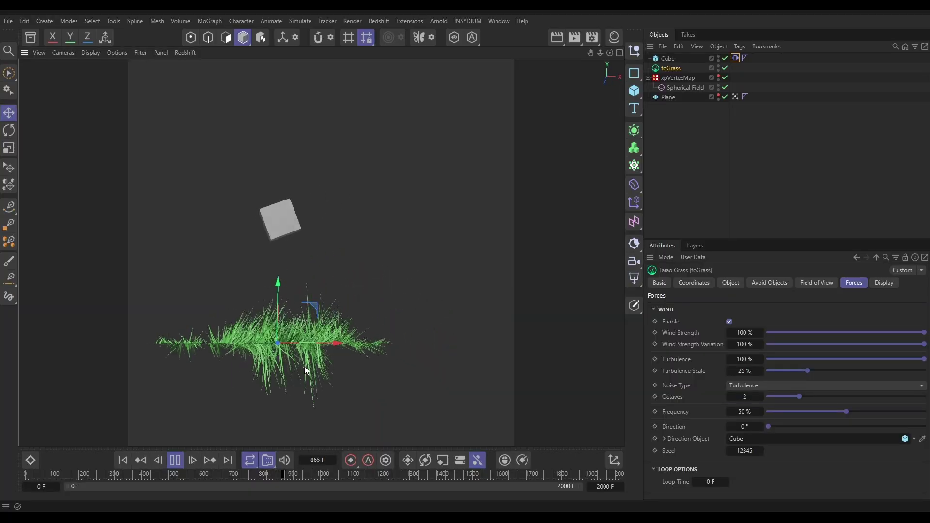
alt+drag(303, 363, 230, 386)
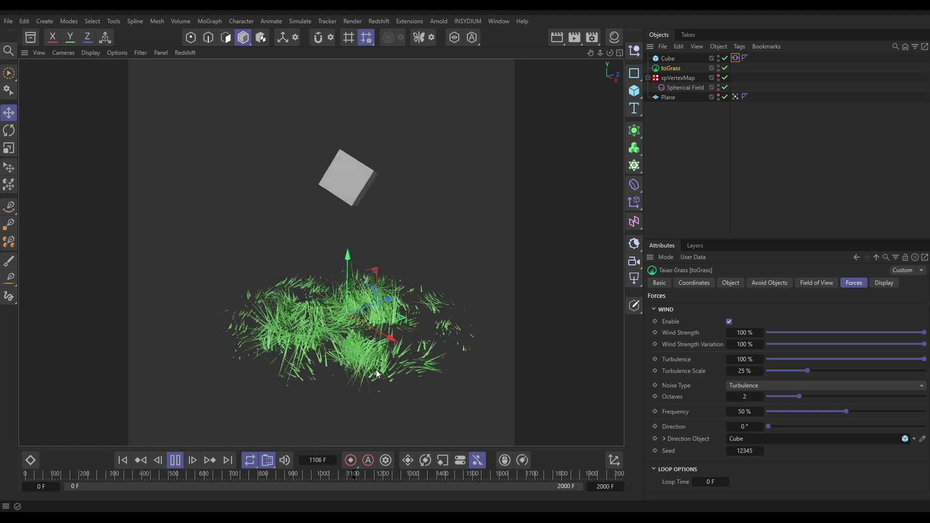
alt+middle_drag(368, 361, 320, 368)
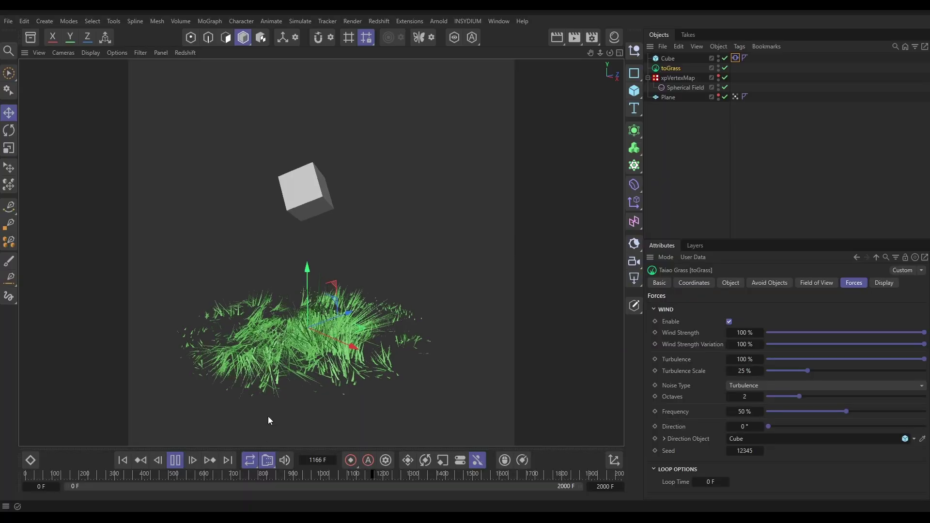
click(175, 460)
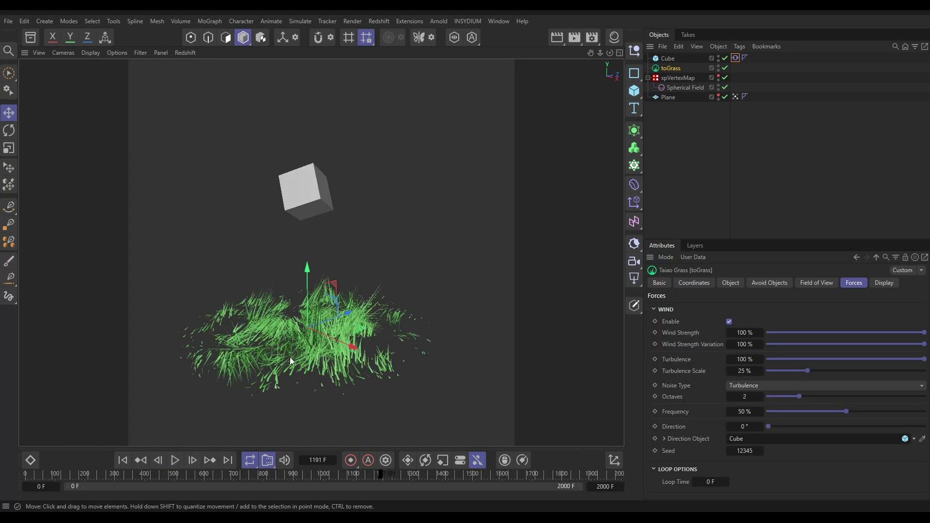
- Keyframe the grass Blade Height at 65 cm on frame 27
click(123, 460)
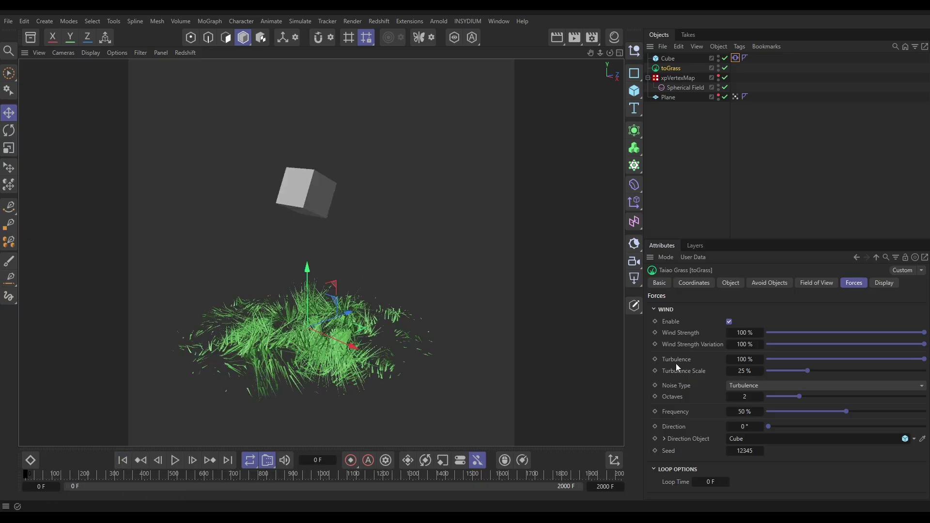
click(727, 286)
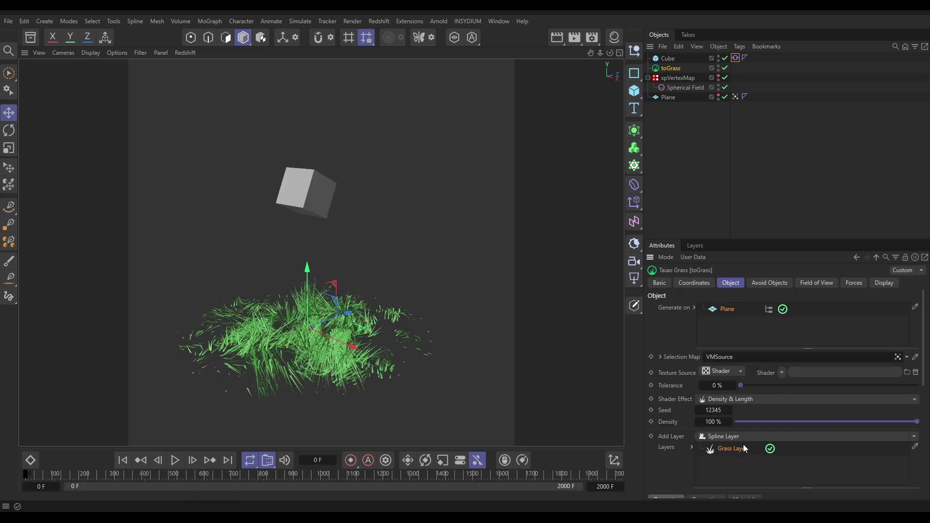
scroll(800, 453, down, 3)
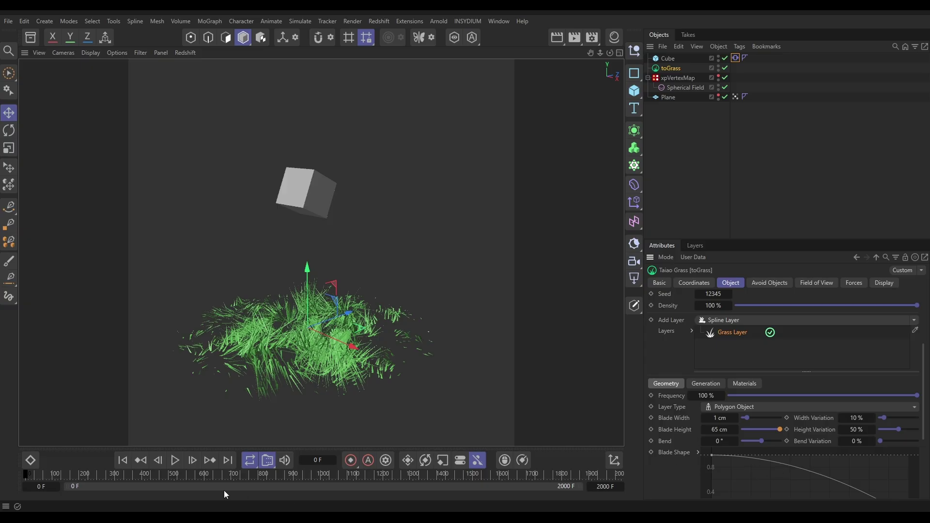
click(176, 460)
click(175, 460)
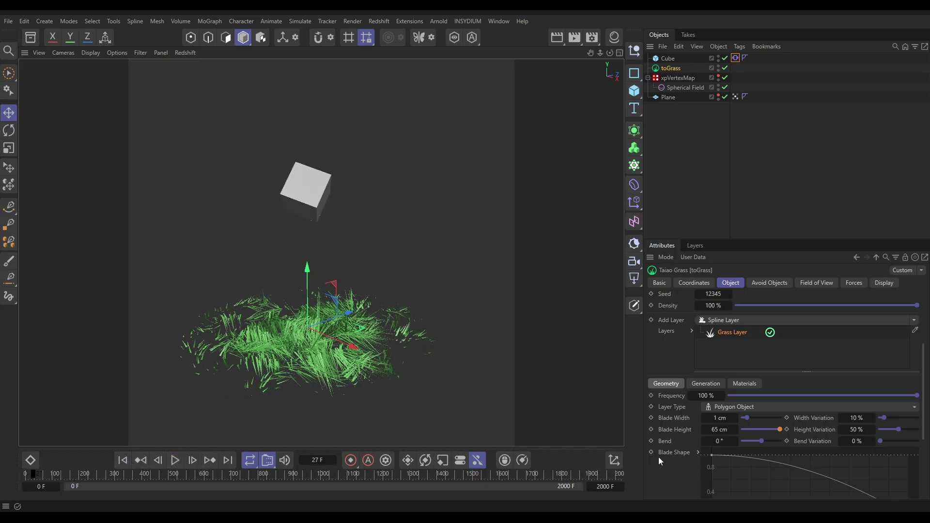
click(651, 429)
- Keyframe Blade Height at 2 cm on frame 0 and replay to watch the grass grow
click(124, 461)
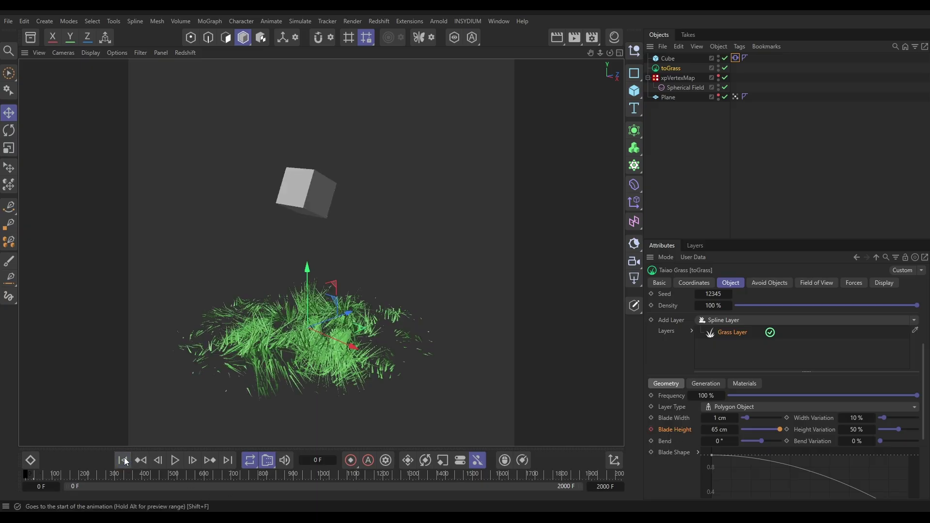
click(715, 430)
text(2)
key(Return)
click(650, 430)
click(172, 462)
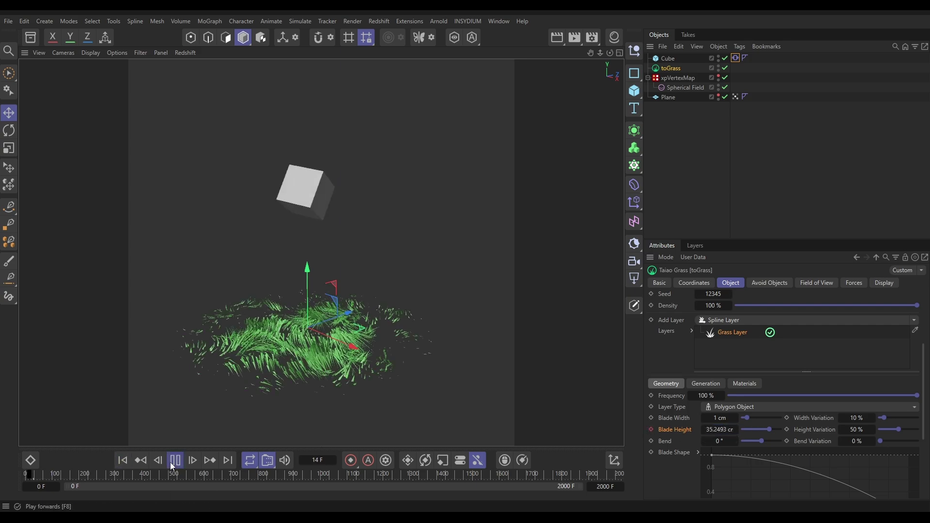
click(174, 460)
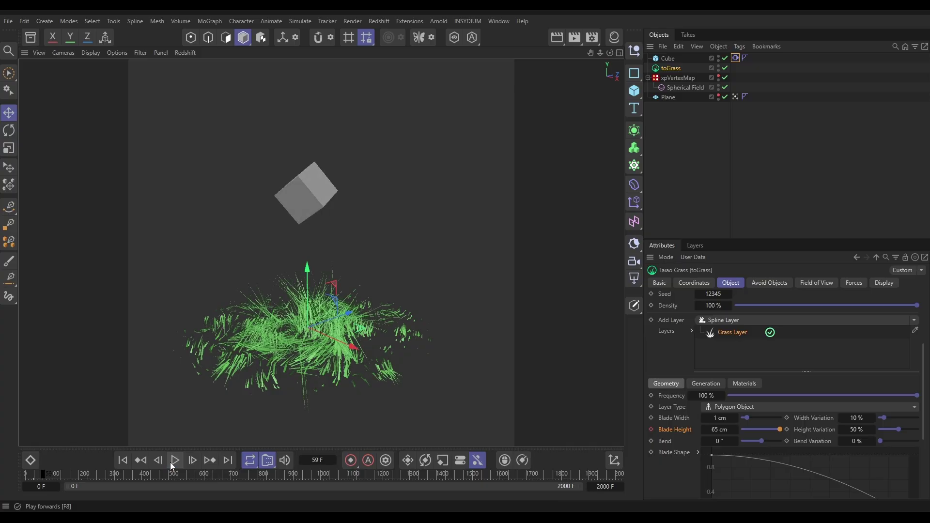
click(124, 461)
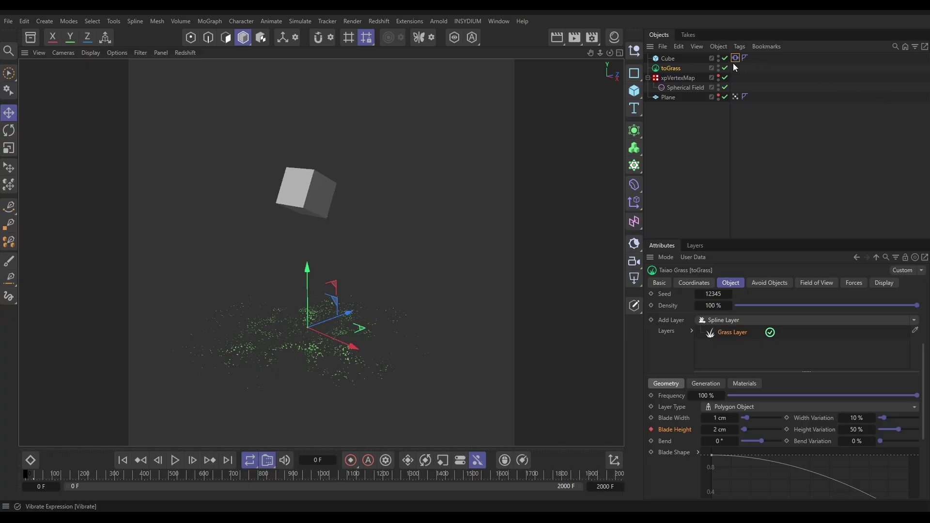
- Hide toGrass in the viewport and add an X-Particles xpEmitter
click(718, 66)
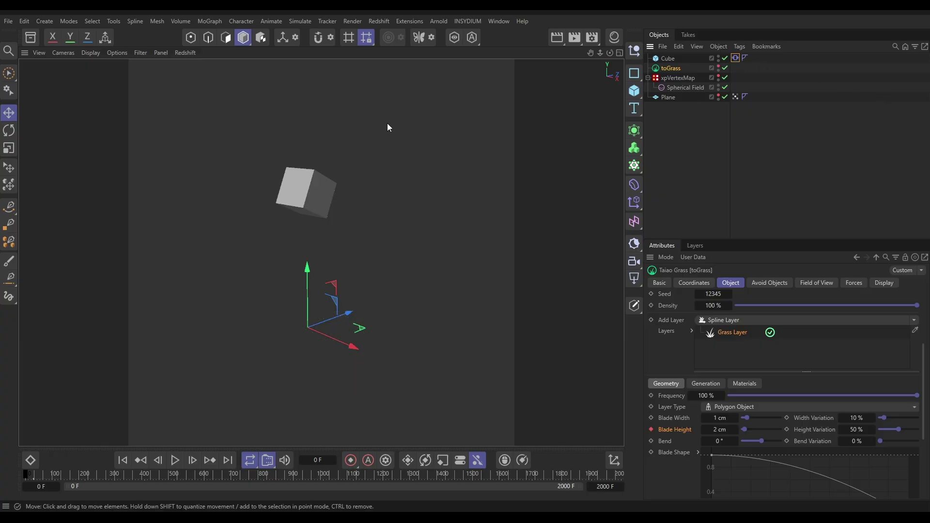
click(468, 21)
mouse_move(484, 55)
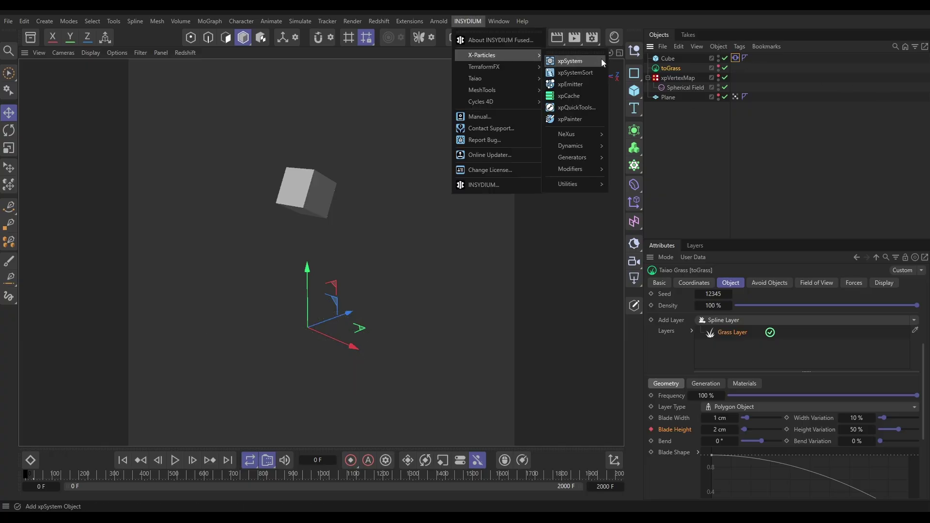
click(581, 83)
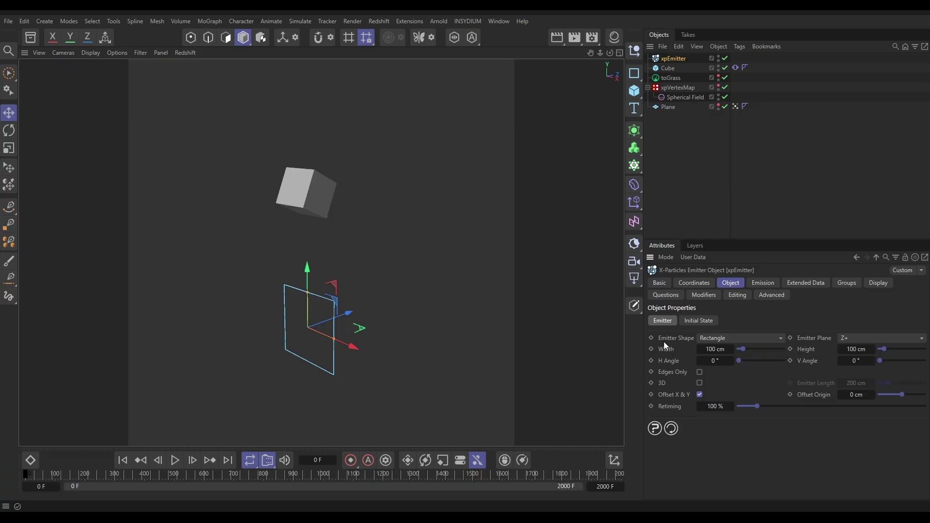
- Set the emitter shape to Object with toGrass, emitting from Polygon Area, particles stuck to source
click(705, 338)
click(731, 436)
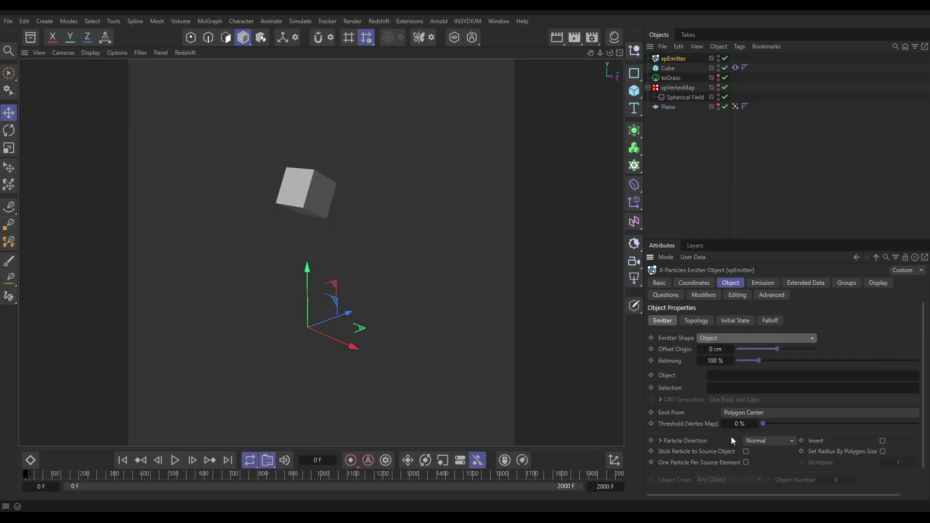
drag(670, 77, 738, 376)
click(731, 413)
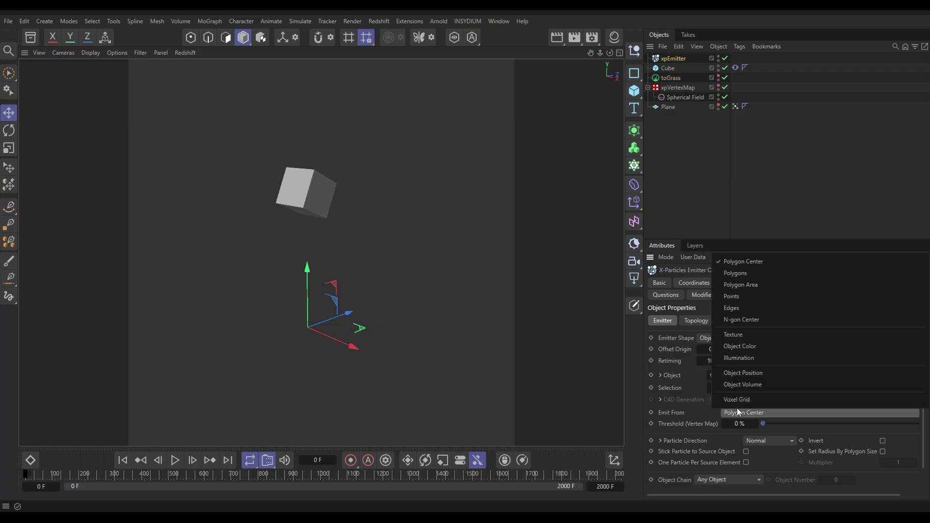
click(752, 286)
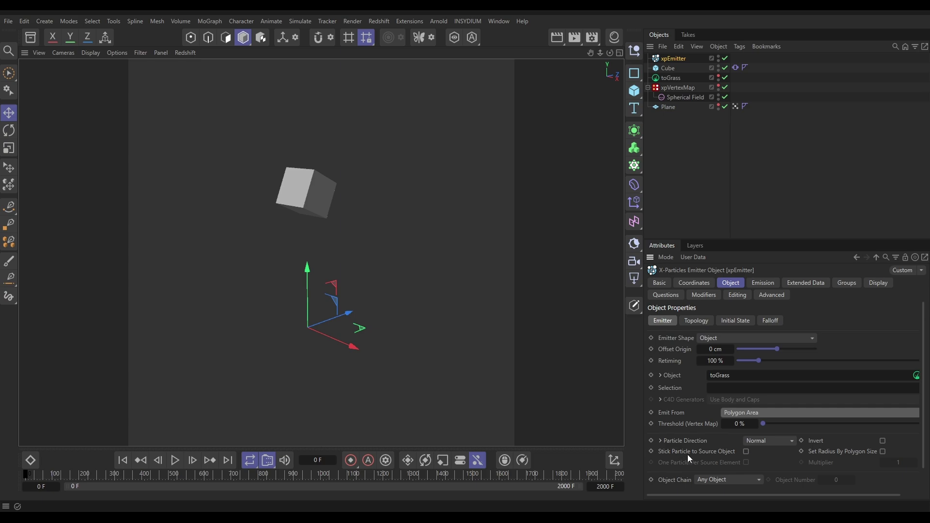
click(746, 452)
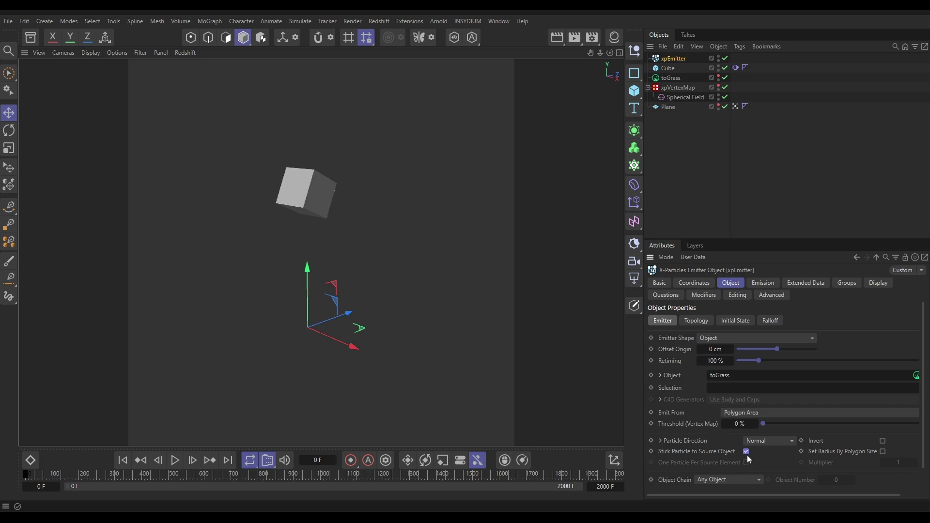
- Switch the emitter's Emission mode to Shot and set Speed to 0 cm
click(763, 283)
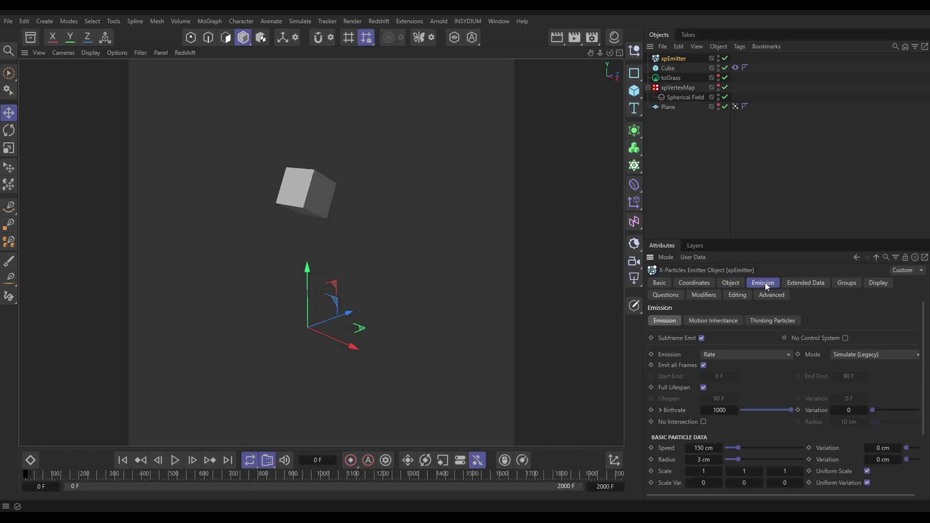
click(732, 354)
click(734, 391)
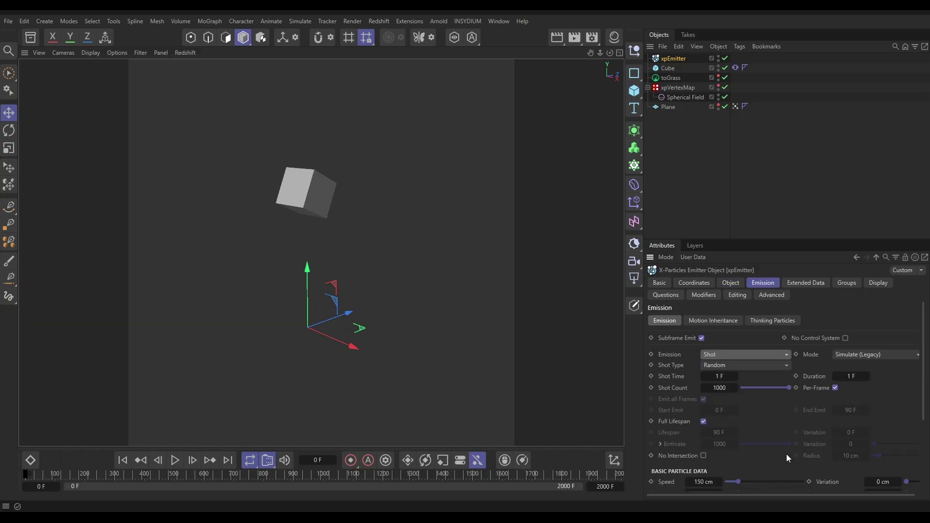
scroll(791, 450, down, 3)
drag(737, 423, 727, 423)
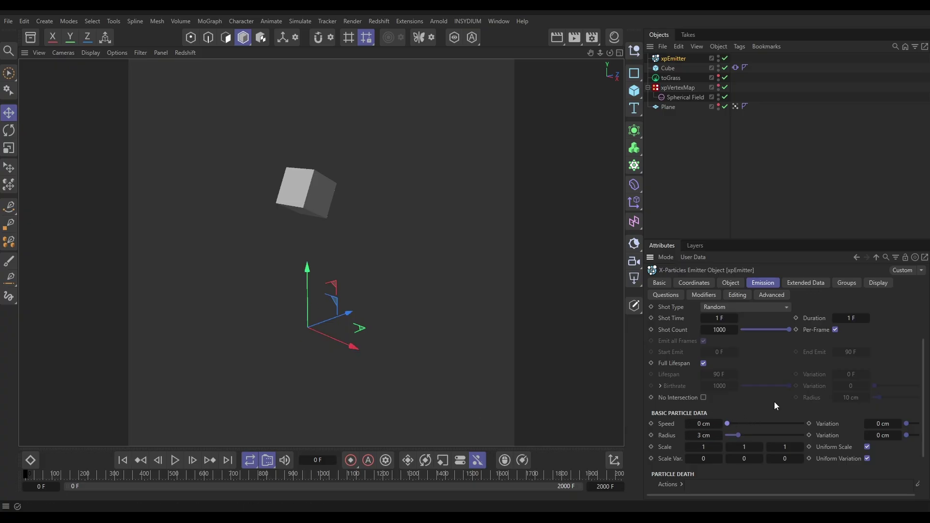
- Set the Shot Count to 200000 and preview the simulation to frame 216
click(721, 329)
text(200000)
key(Return)
click(174, 460)
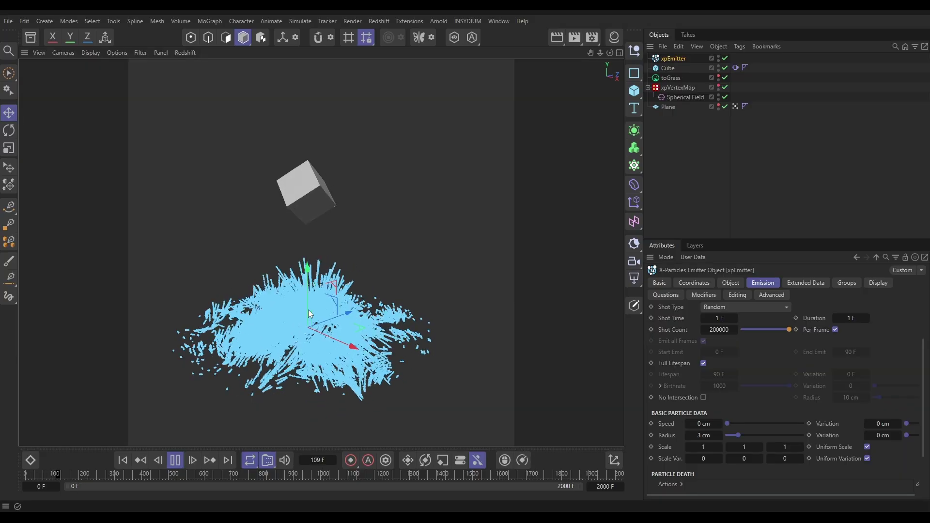
click(176, 461)
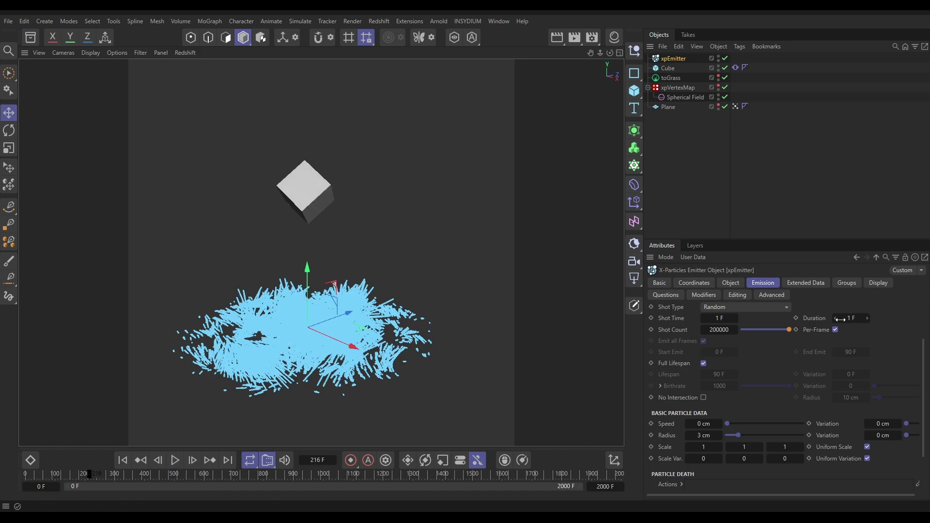
- Set the particle Color Mode to Gradient (Parameter) driven by Speed
click(876, 284)
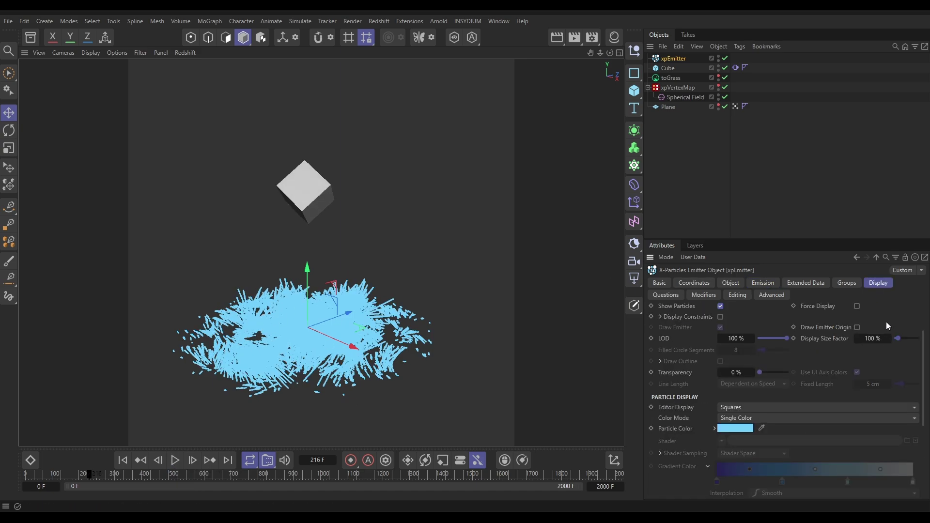
click(729, 417)
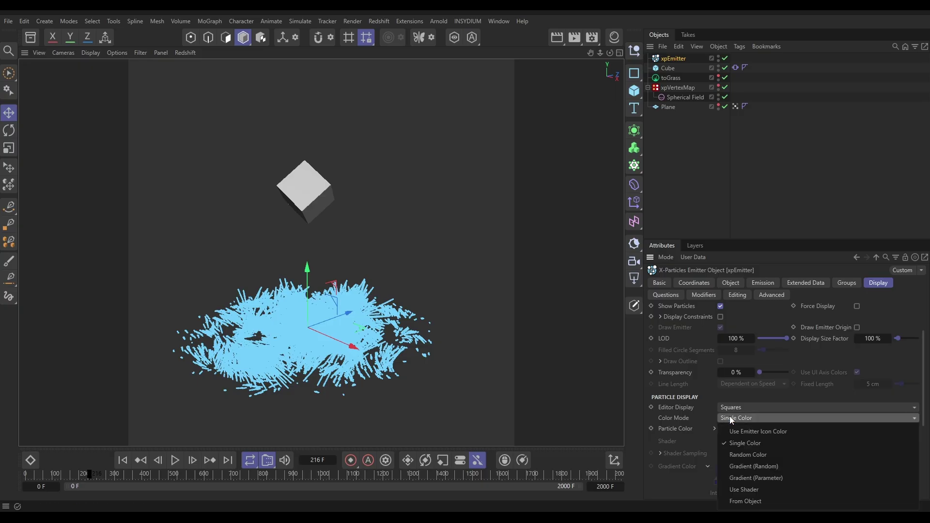
click(750, 478)
scroll(924, 420, down, 3)
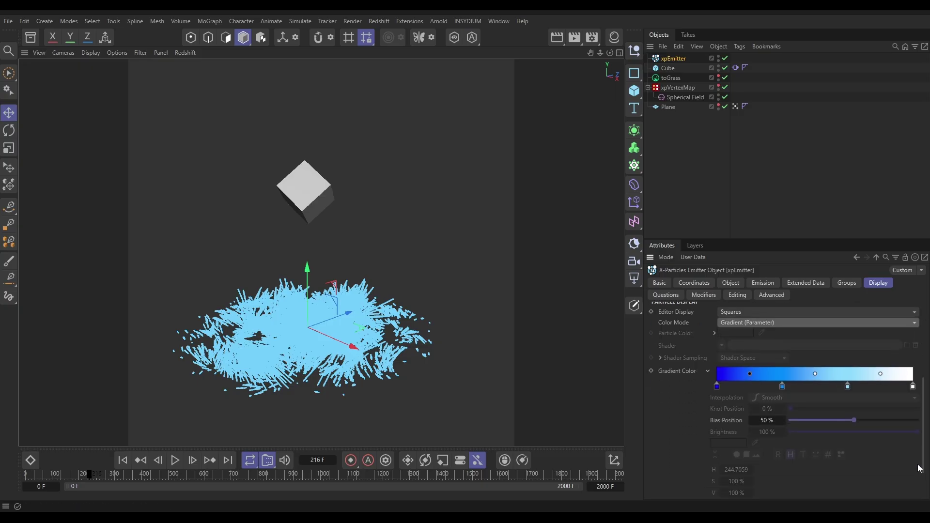
scroll(842, 465, down, 2)
click(737, 468)
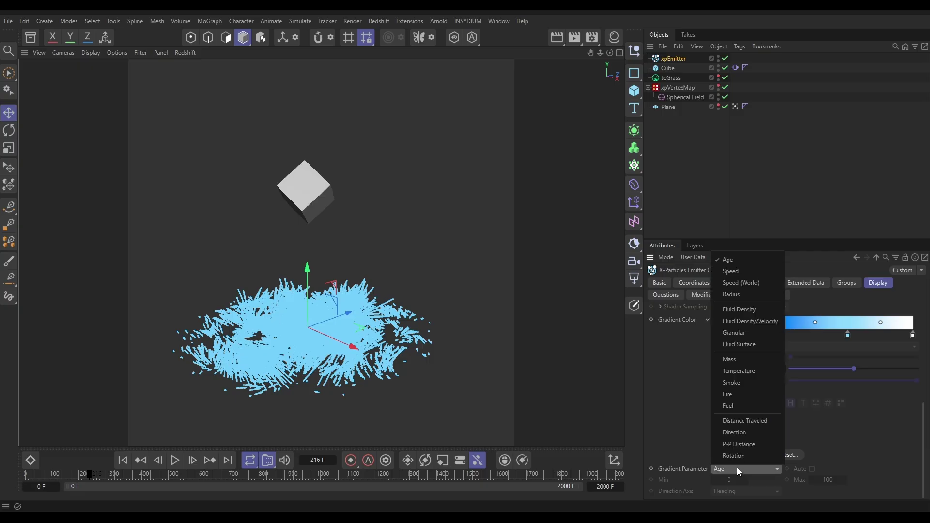
click(735, 272)
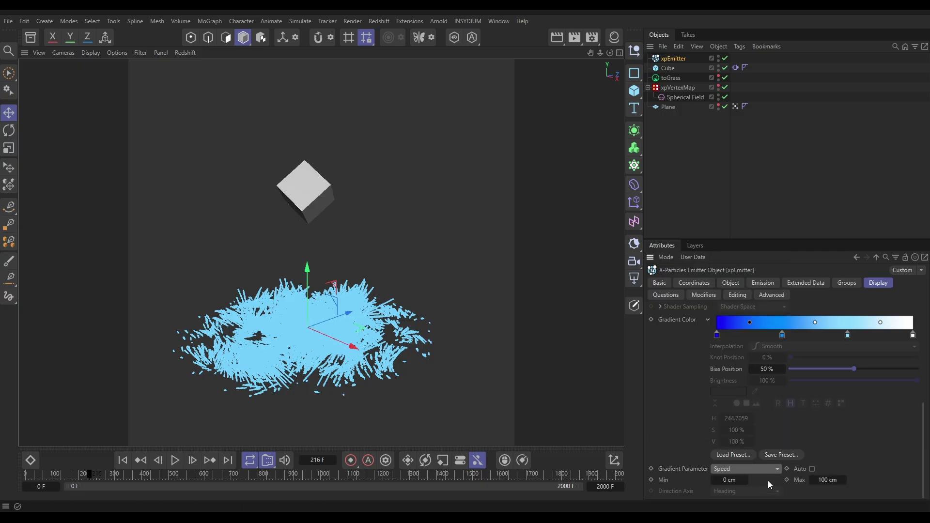
- Make the speed gradient run from black to white with a 60 cm maximum
scroll(871, 456, up, 3)
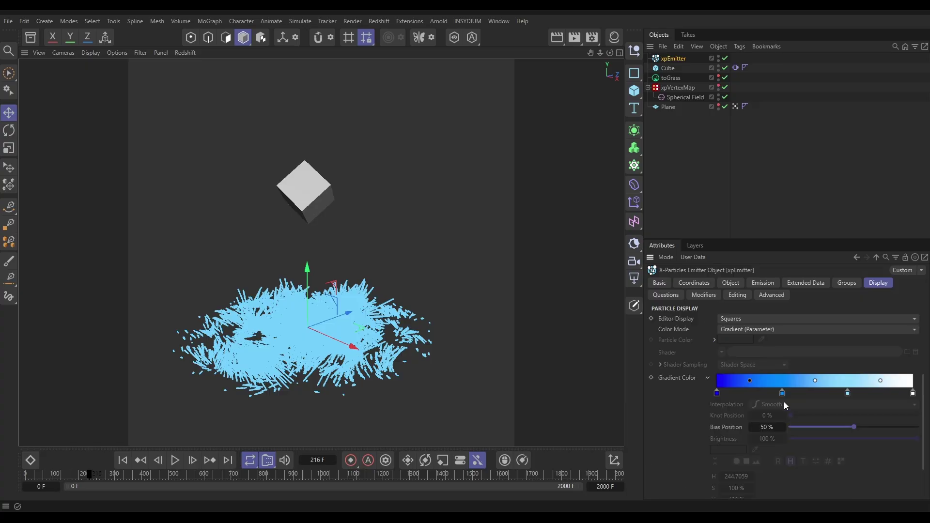
drag(781, 392, 782, 416)
scroll(823, 387, down, 1)
drag(847, 369, 851, 416)
click(717, 372)
drag(789, 476, 757, 476)
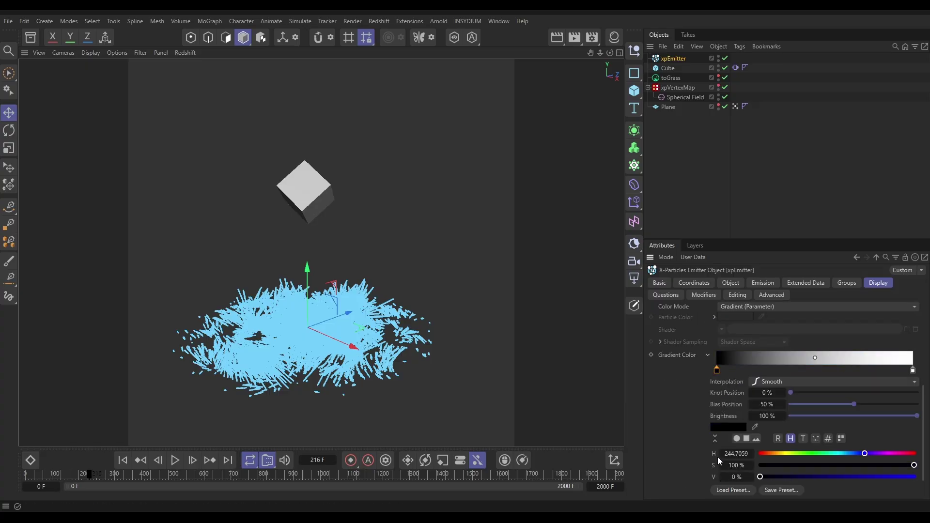
scroll(663, 456, down, 1)
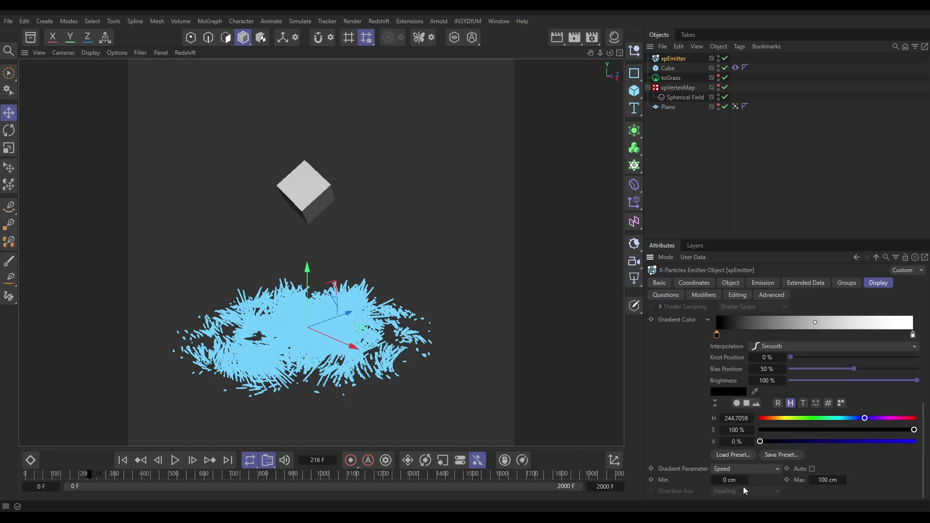
double_click(828, 480)
text(60)
key(Return)
- Replay the simulation to frame 187 to check the black shading, then show the Extended Data settings
click(123, 460)
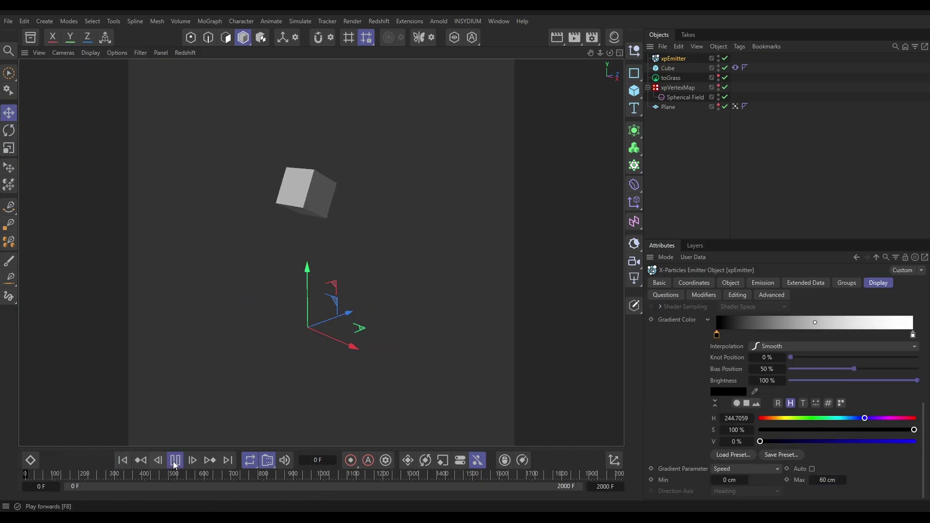
click(175, 460)
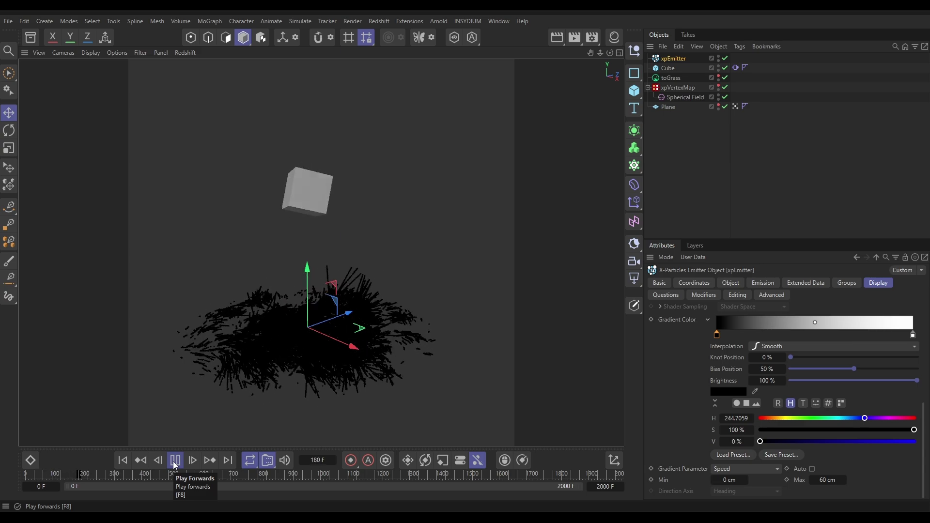
click(175, 460)
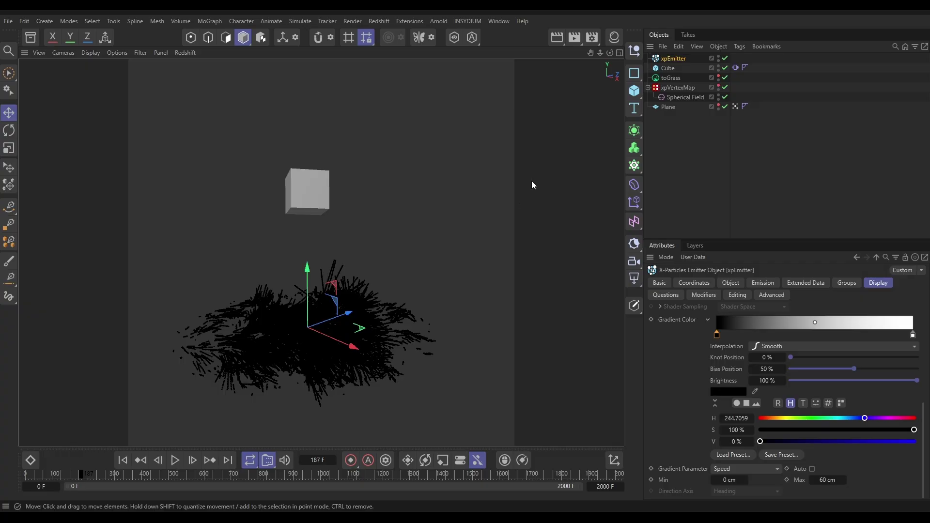
click(799, 282)
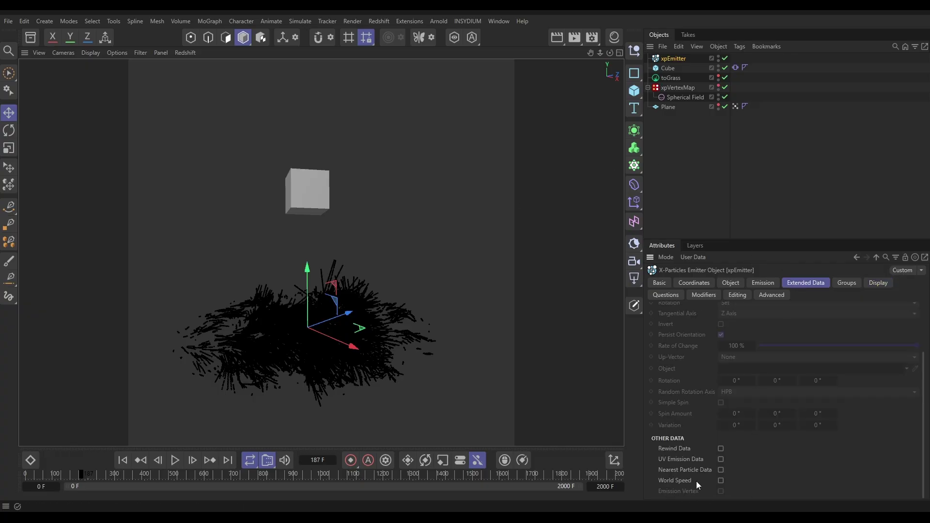
- Change the Gradient Parameter to Speed (World) and replay the simulation from the start
scroll(785, 472, up, 3)
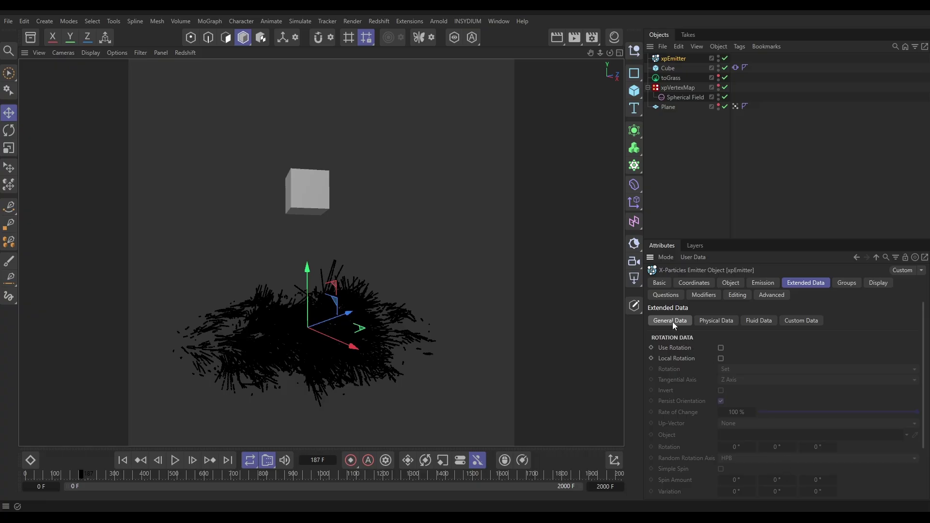
scroll(771, 379, down, 3)
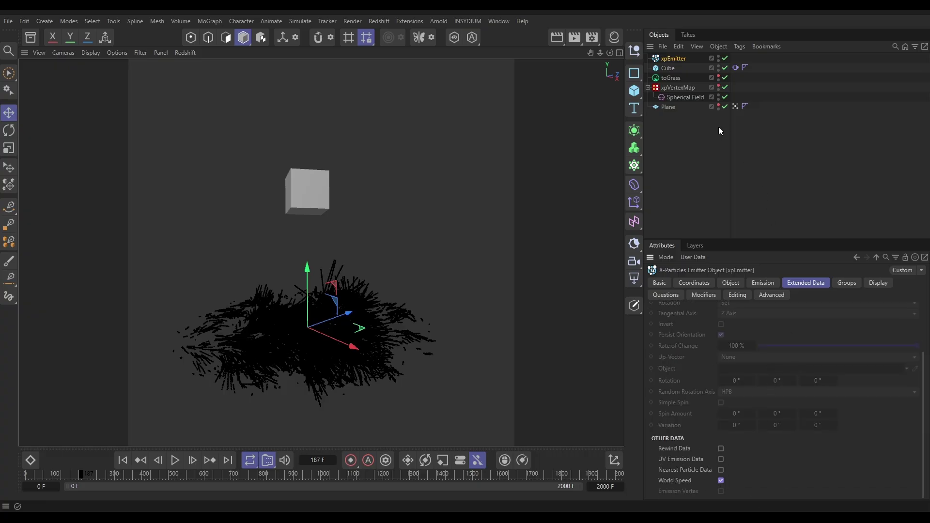
click(880, 285)
scroll(687, 479, down, 6)
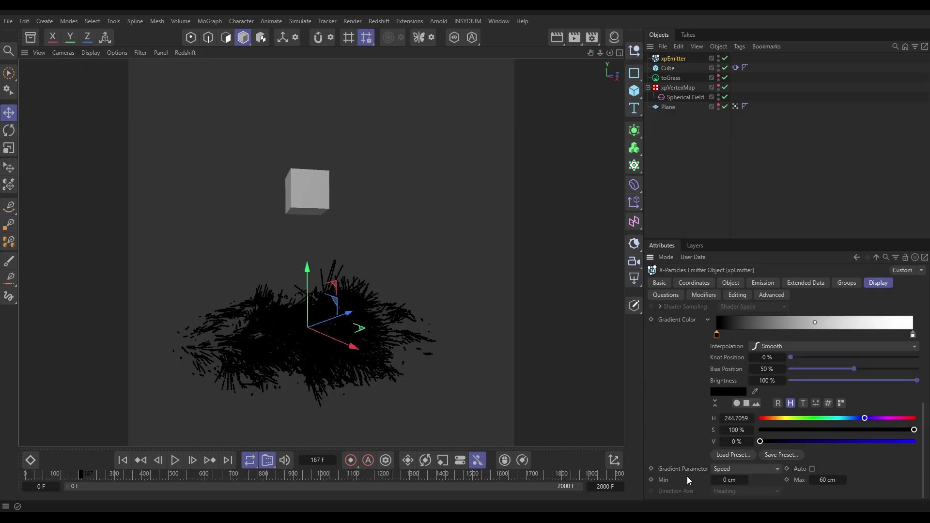
click(734, 468)
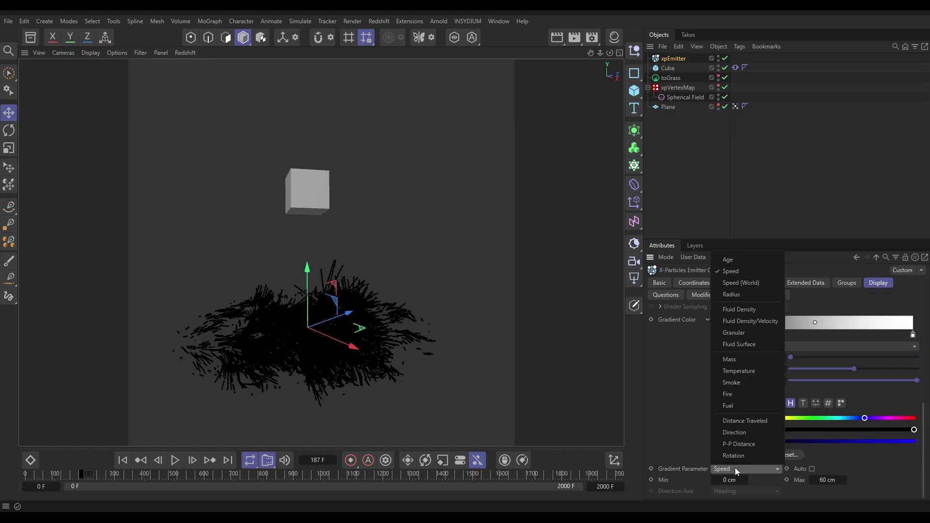
click(738, 284)
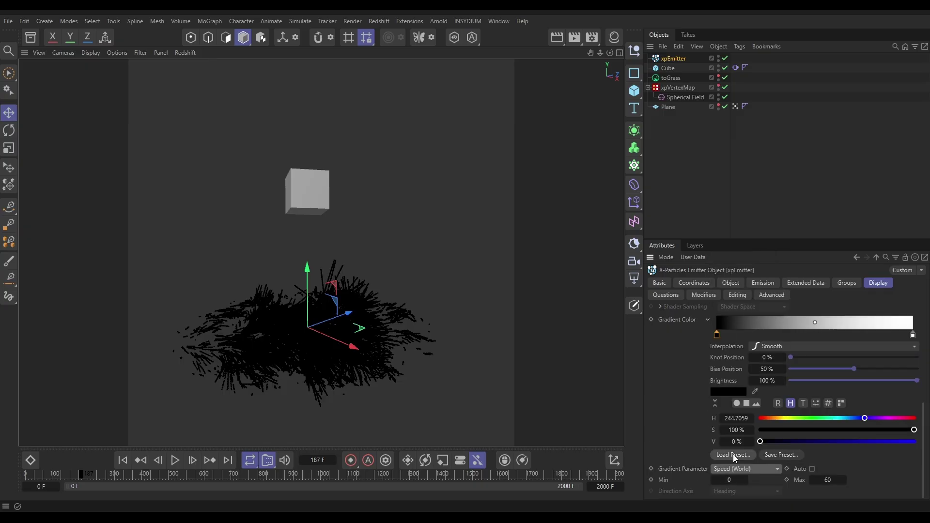
click(118, 459)
click(175, 459)
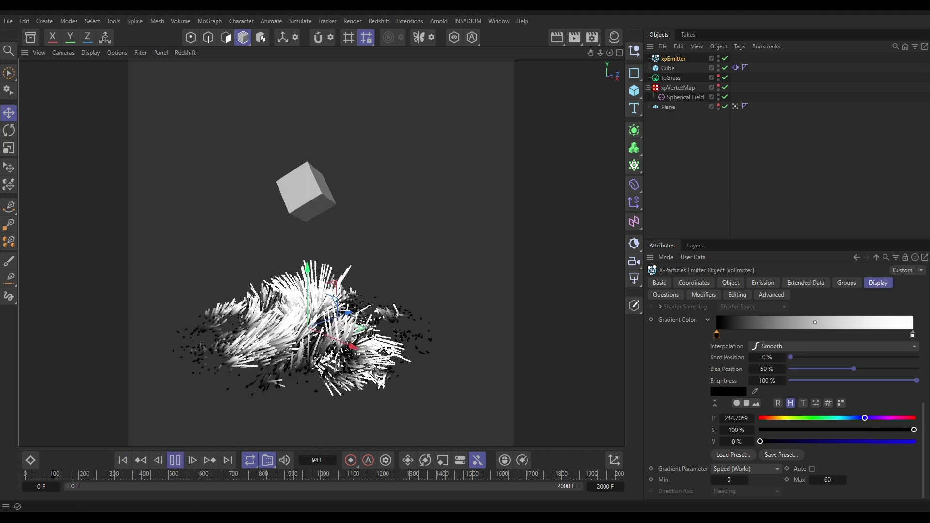
- Raise the gradient's maximum speed to 100, then to 200
double_click(827, 479)
text(100)
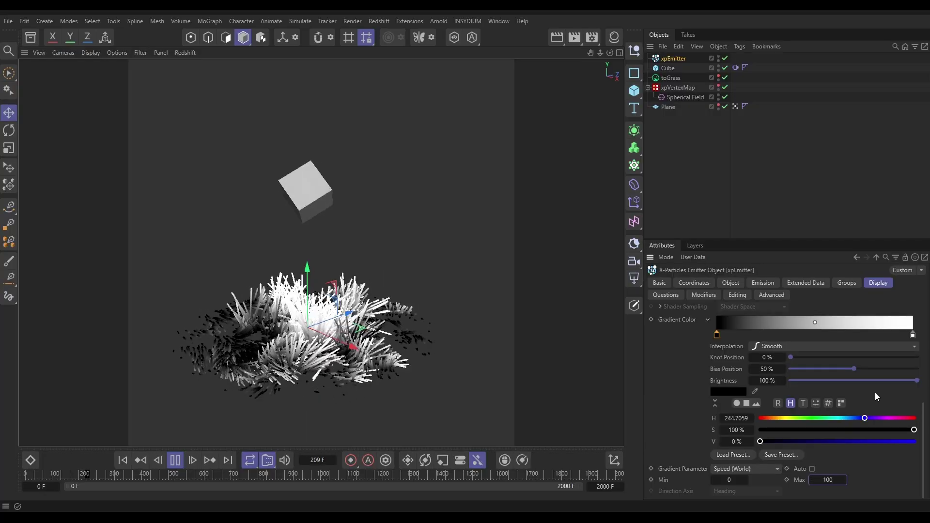
key(Return)
double_click(828, 479)
text(200)
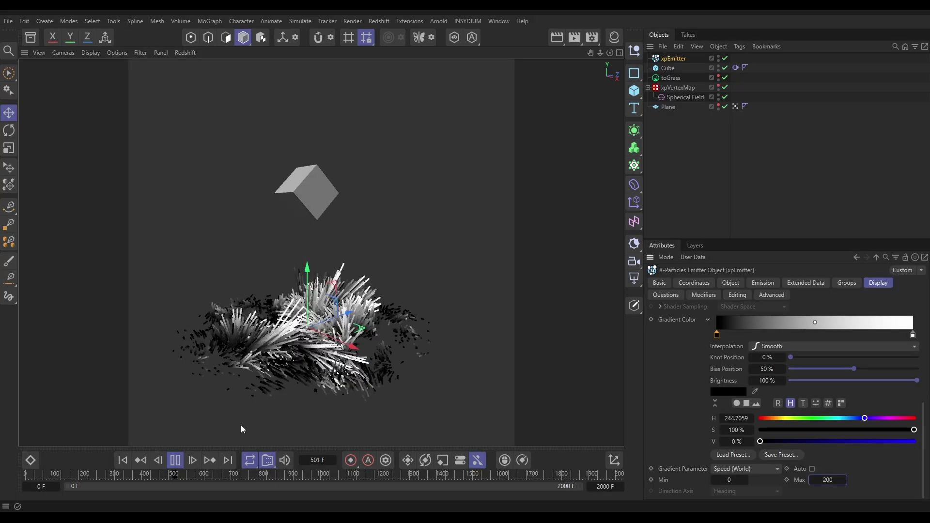
- Pause playback and lower toGrass wind strength to 76.6 % and variation to 60.1 %
click(176, 460)
alt+drag(298, 397, 320, 368)
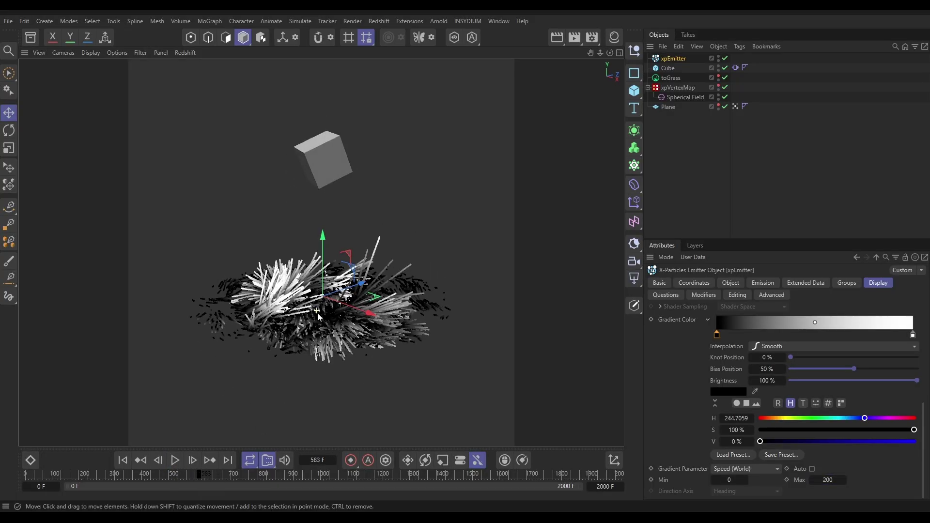
click(670, 77)
click(853, 283)
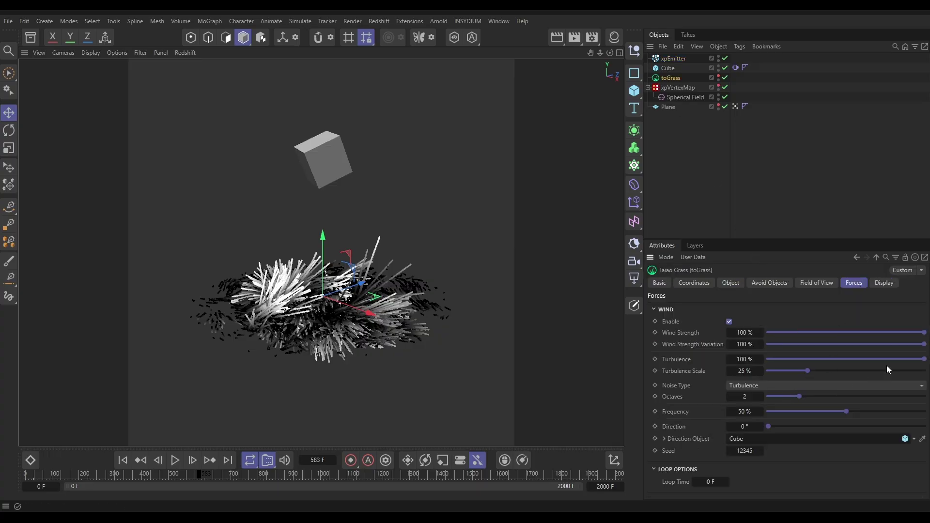
drag(915, 334, 861, 345)
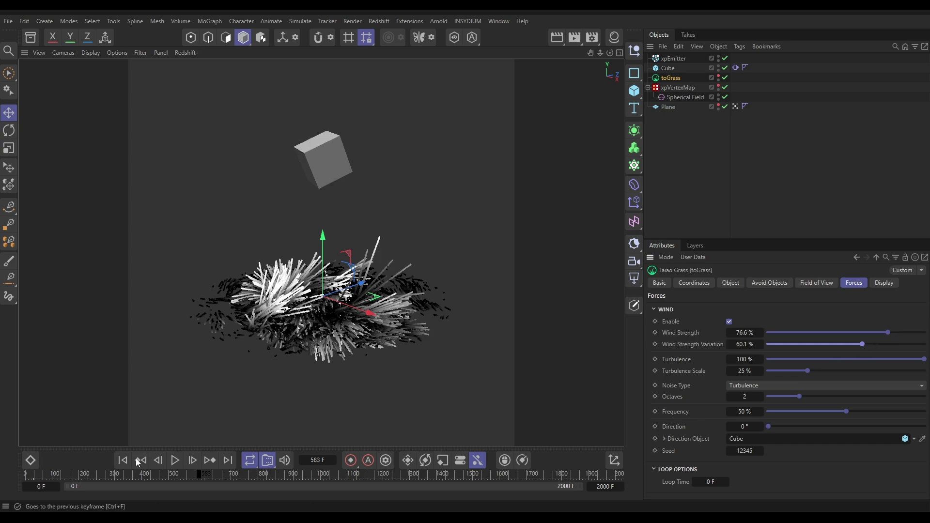
click(156, 463)
- Cut the wind frequency to 22.7 %, enlarge the turbulence scale, and review the grass from above
click(175, 460)
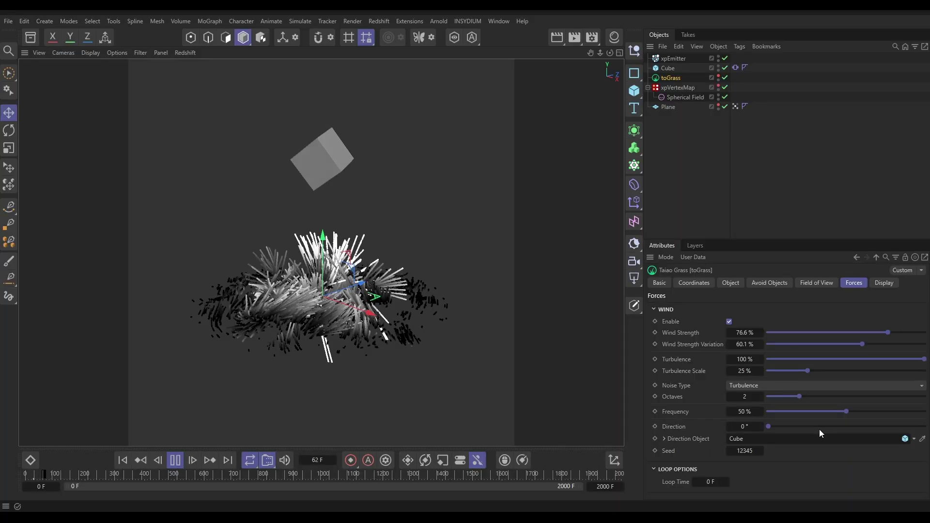
click(834, 411)
drag(834, 411, 803, 411)
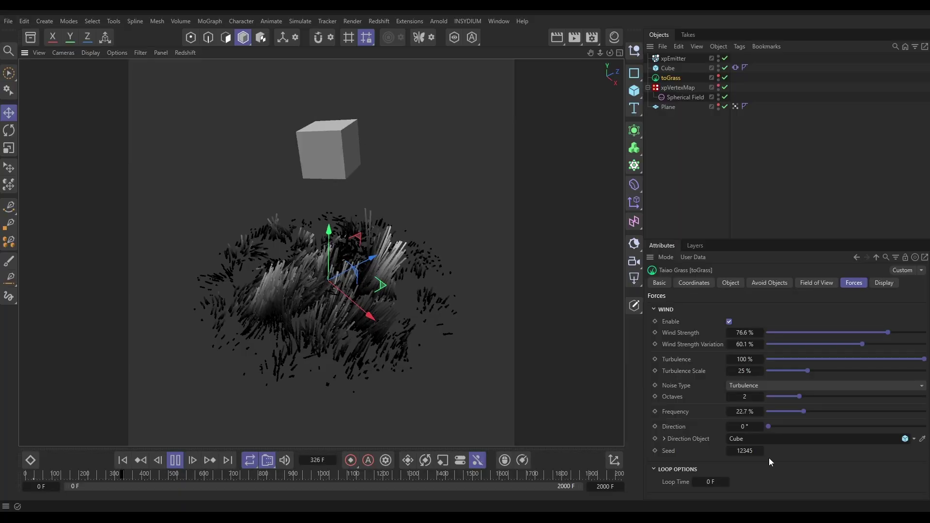
drag(807, 371, 883, 371)
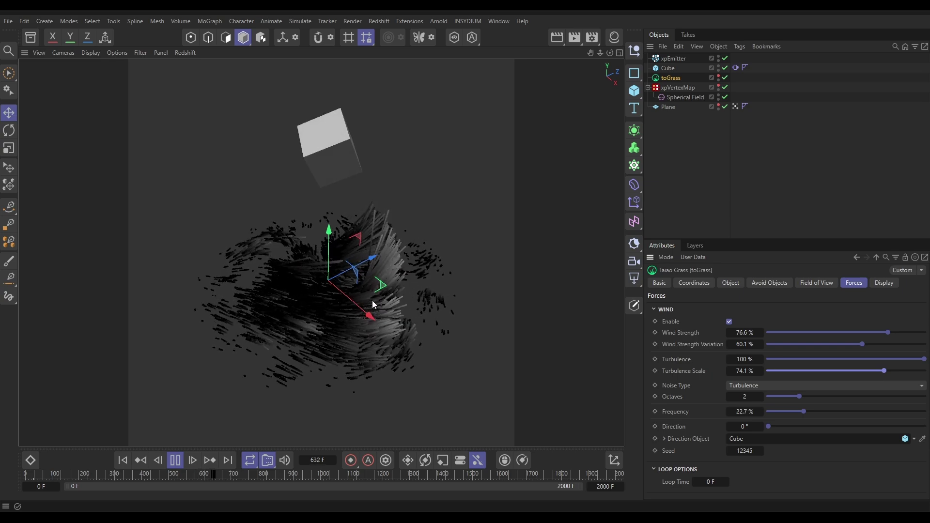
click(391, 306)
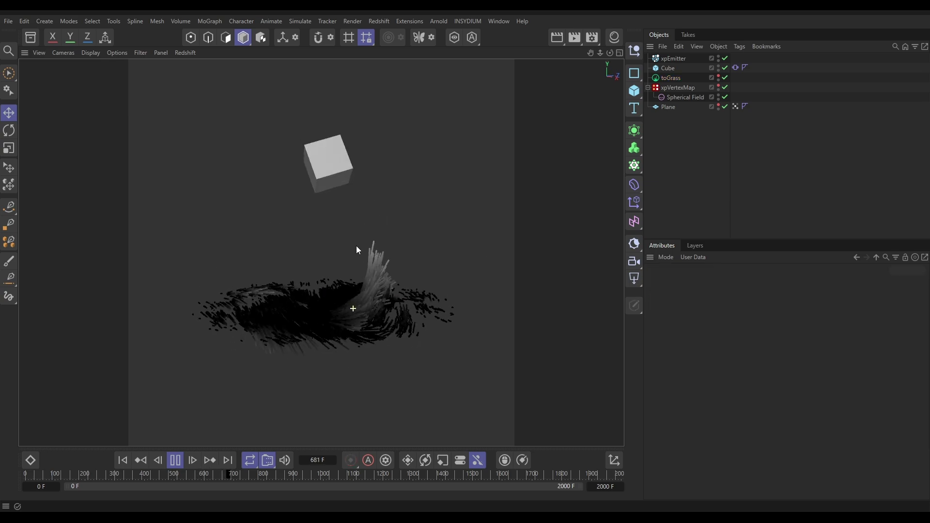
alt+drag(366, 245, 282, 327)
click(175, 460)
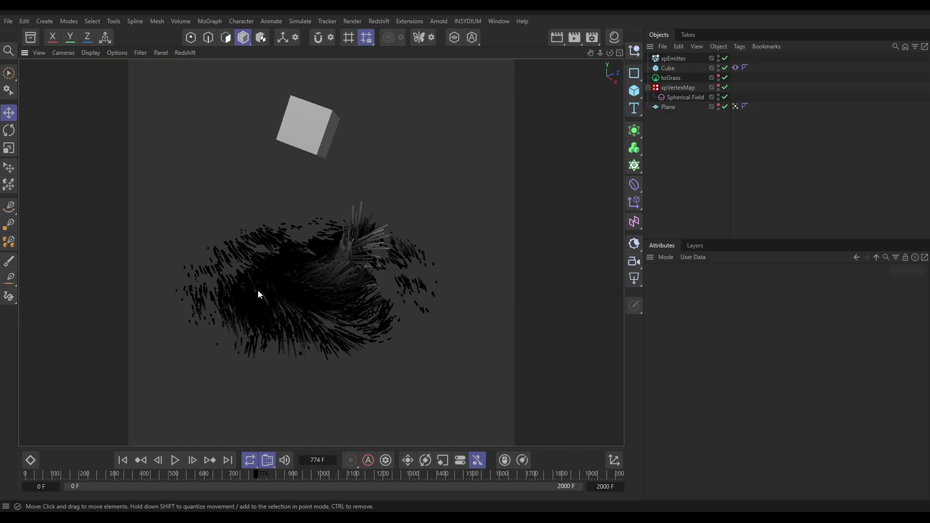
- Duplicate the emitter as xpEmitter.1 and make the Plane its emission object
click(672, 59)
ctrl+drag(667, 63, 668, 63)
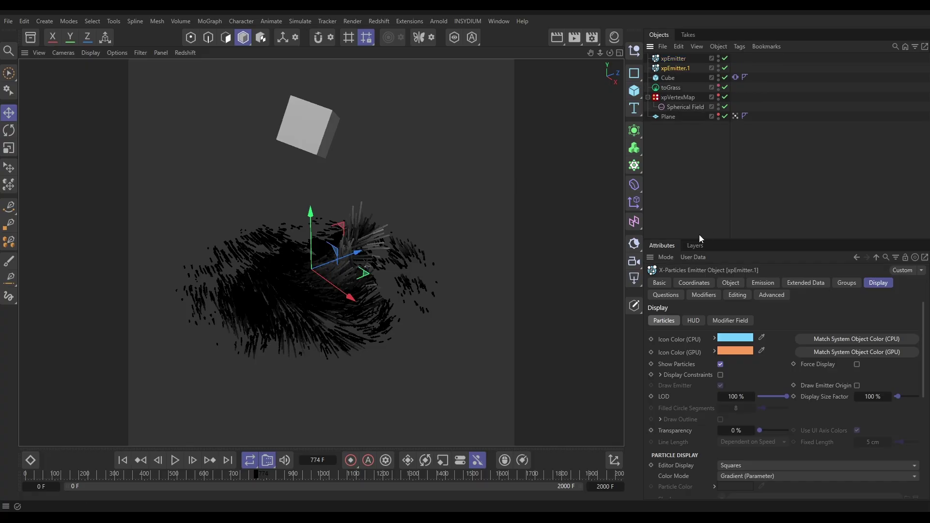
click(730, 284)
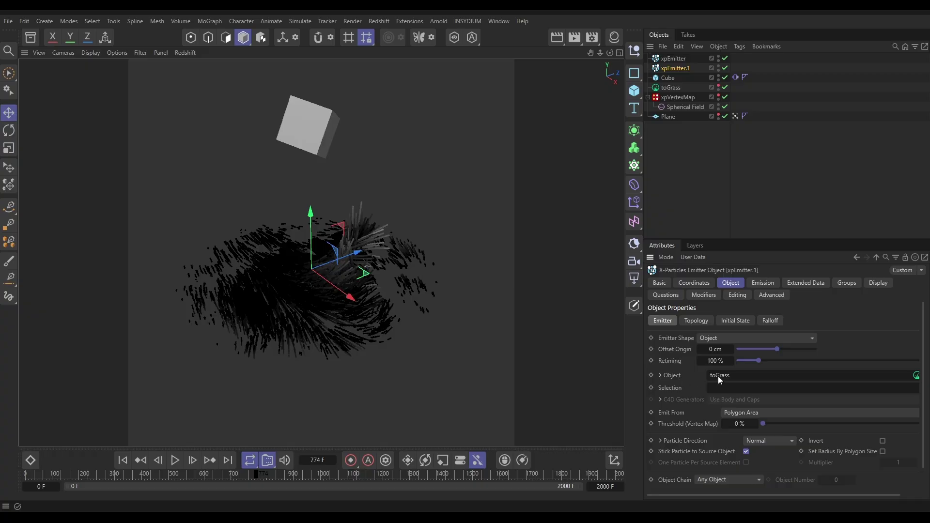
drag(665, 120, 725, 385)
click(123, 460)
click(174, 462)
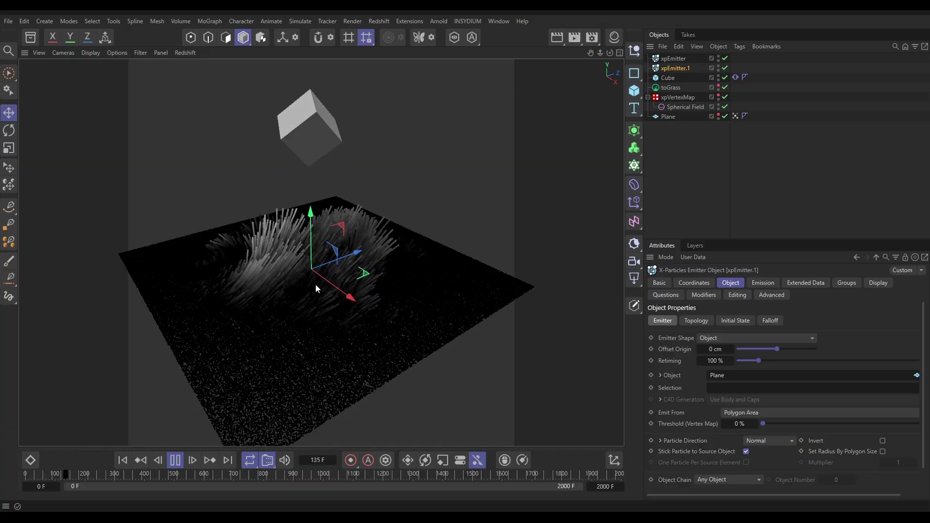
click(180, 461)
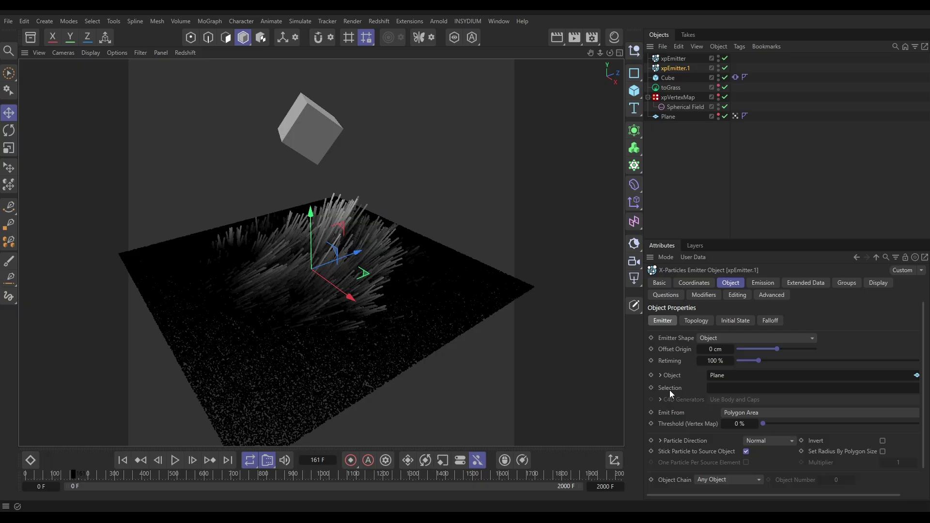
- Limit xpEmitter.1's emission to the VMSource vertex map and replay from the start
drag(734, 116, 730, 399)
click(123, 460)
click(175, 460)
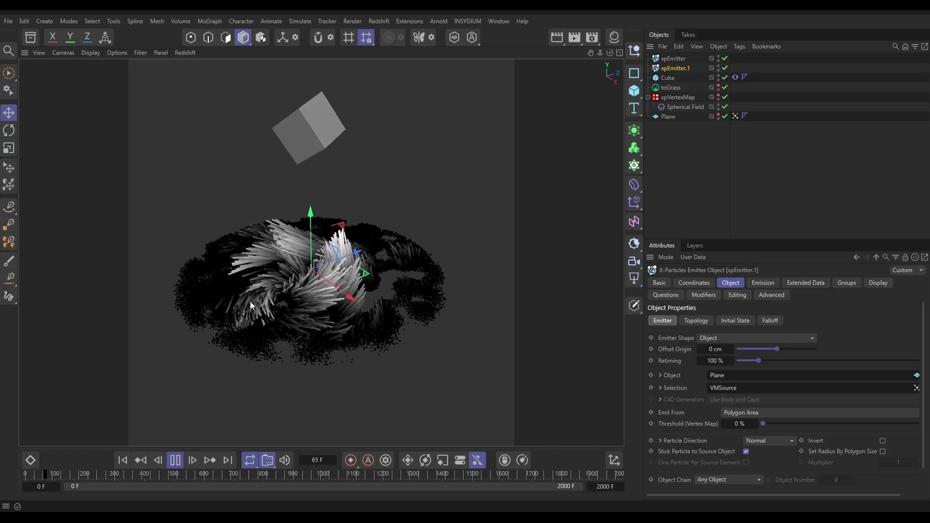
- Stop playback and open the Noise shader settings on xpVertexMap
click(175, 460)
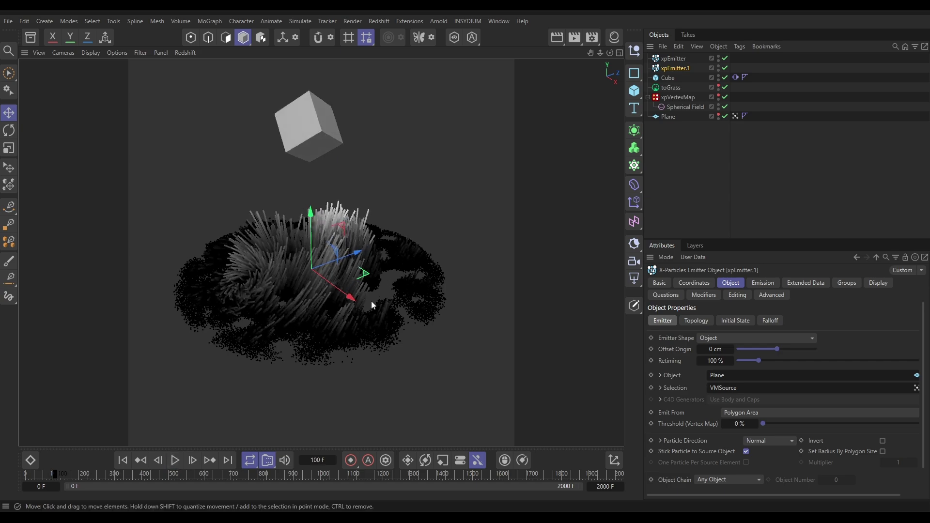
click(678, 97)
scroll(775, 387, down, 5)
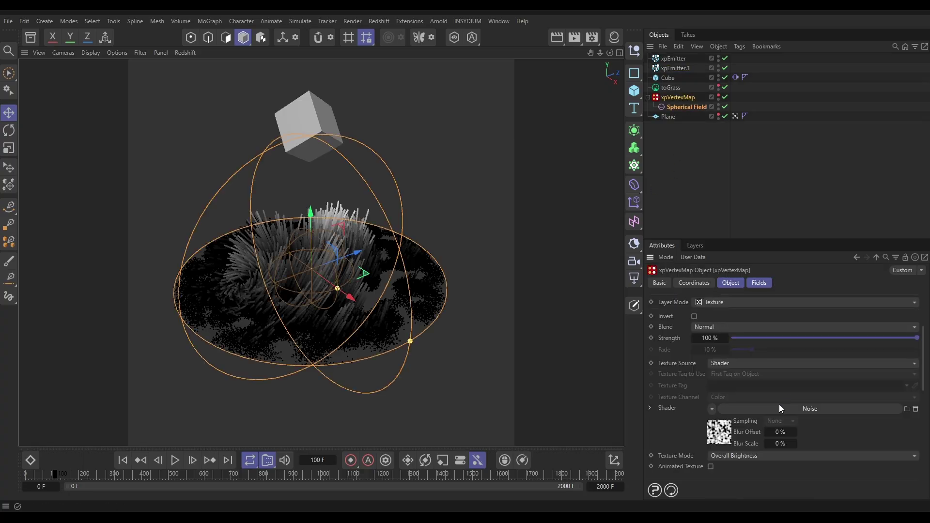
click(716, 433)
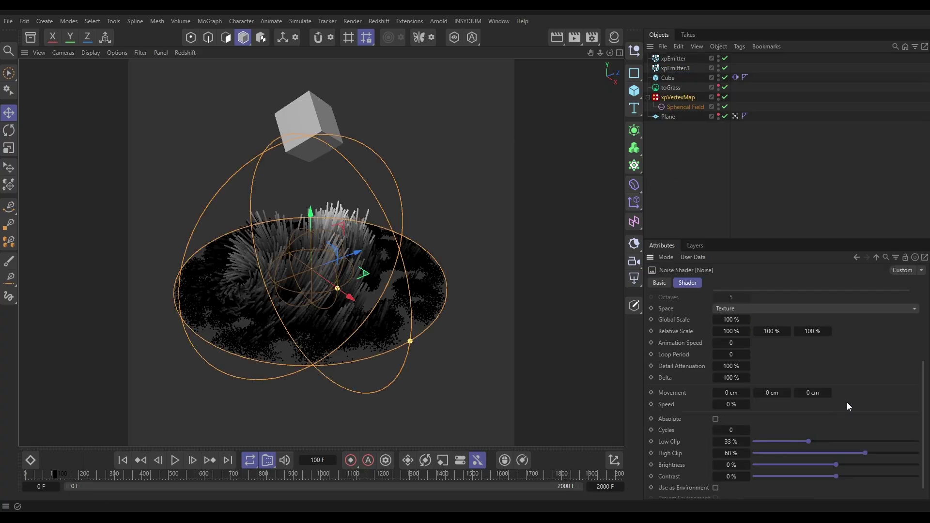
scroll(870, 394, up, 5)
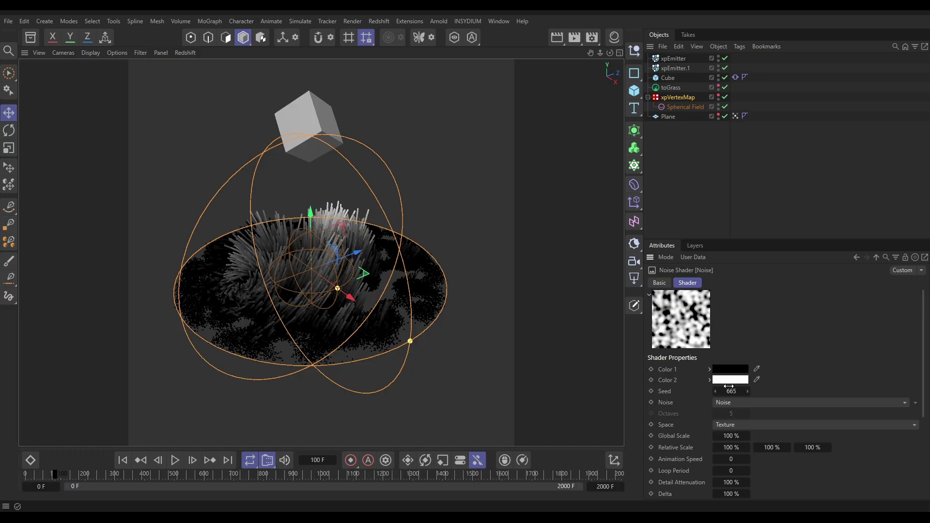
- Change the noise's first colour to mid grey (61, 61, 61) and replay the simulation
click(730, 369)
click(643, 484)
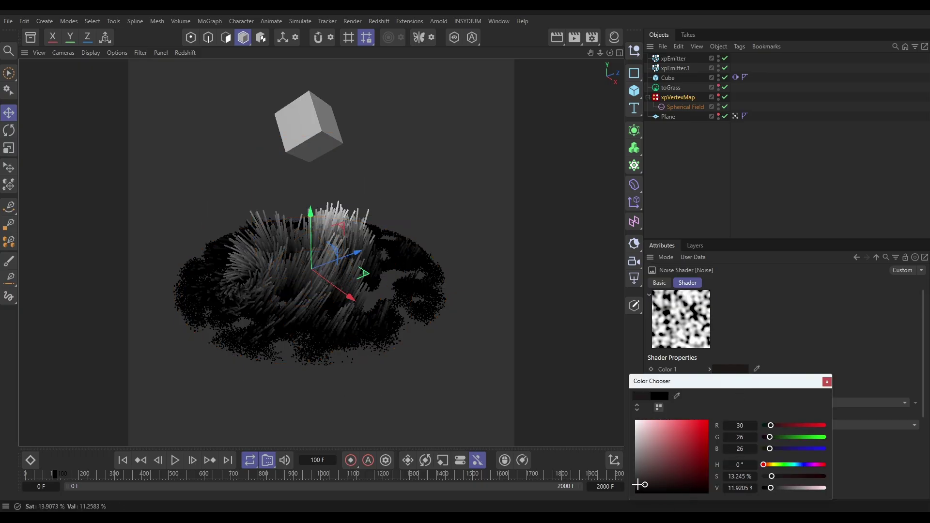
drag(634, 484, 623, 476)
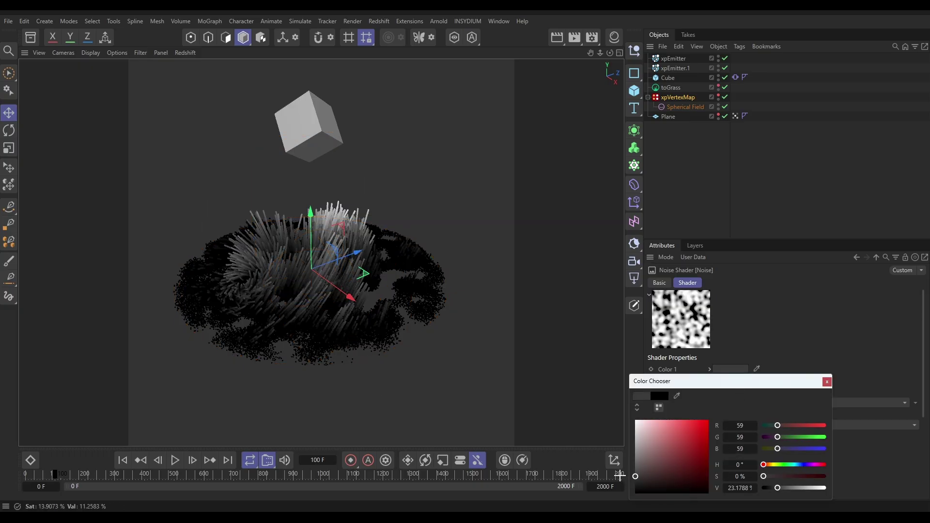
click(827, 381)
click(123, 460)
click(174, 460)
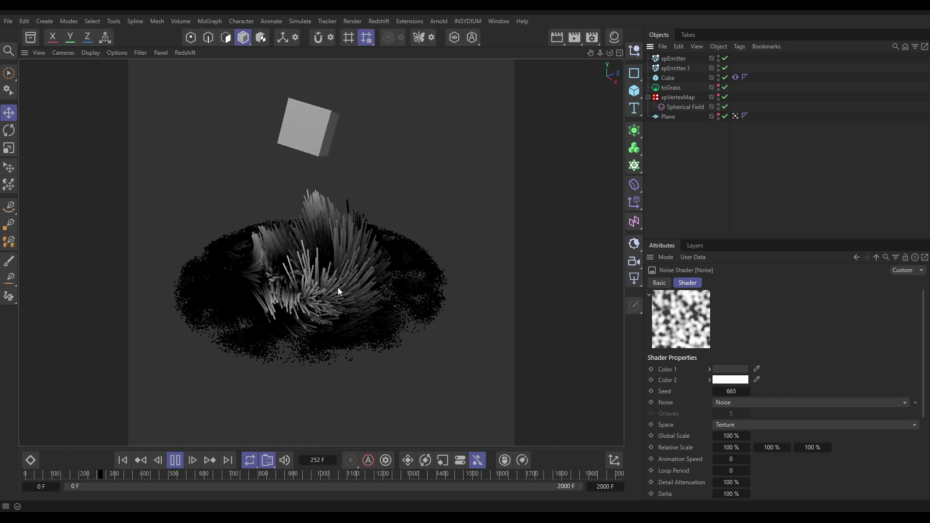
mouse_move(318, 277)
alt+mouse_down()
mouse_move(319, 317)
mouse_move(321, 272)
mouse_move(228, 216)
mouse_move(315, 231)
mouse_move(313, 271)
alt+mouse_up()
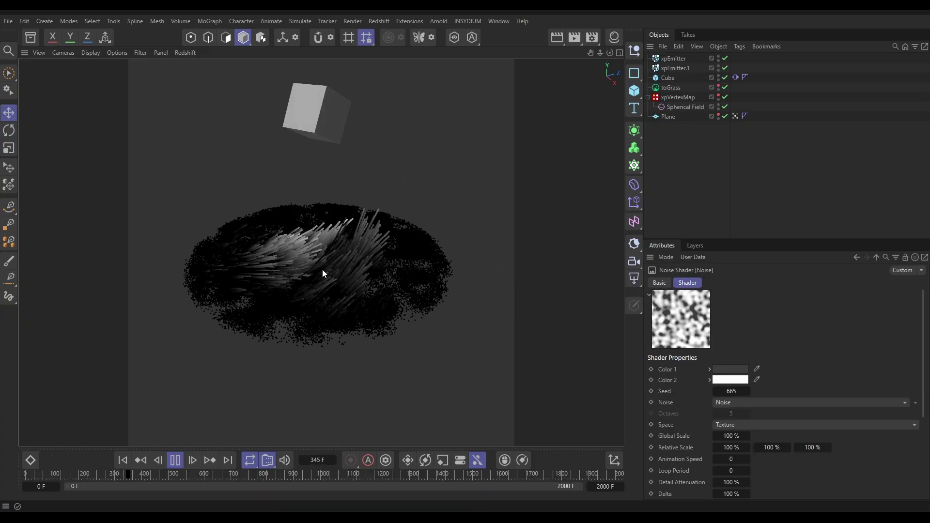